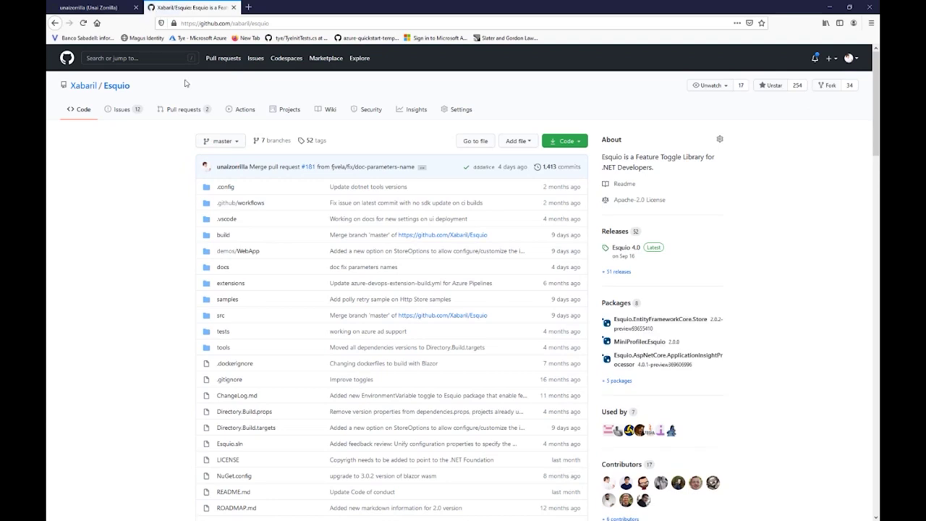
- Open the Esquio repository's issues, view the blank new issue form, and return to the issue list
{"action": "left_click", "coordinate": [123, 110]}
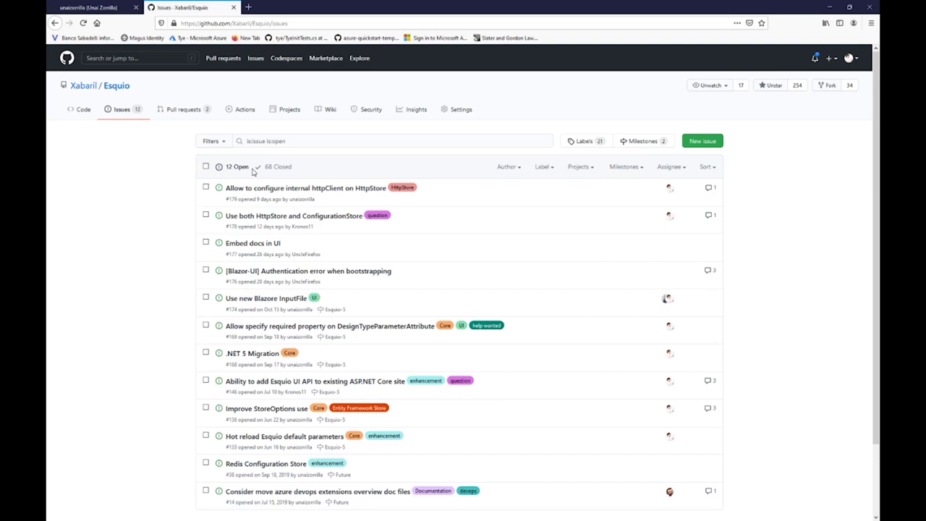
{"action": "left_click", "coordinate": [699, 140]}
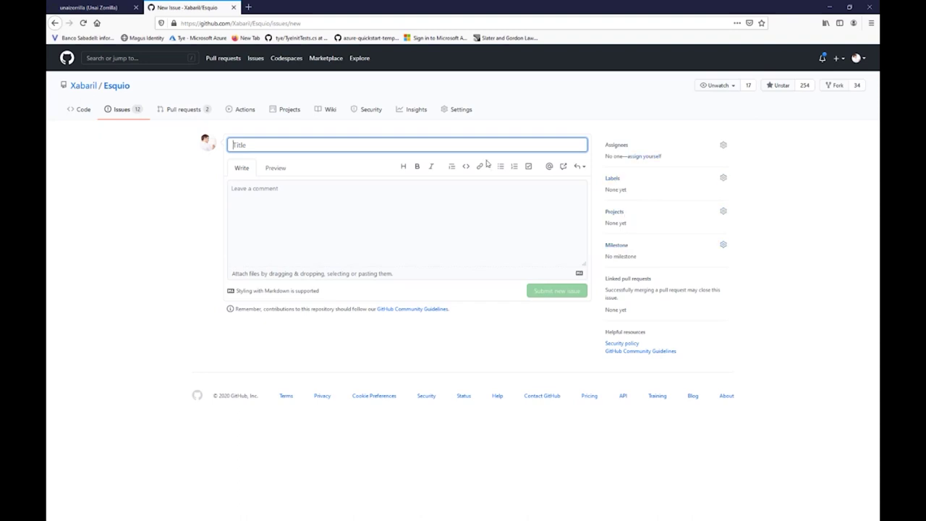
{"action": "left_click", "coordinate": [130, 108]}
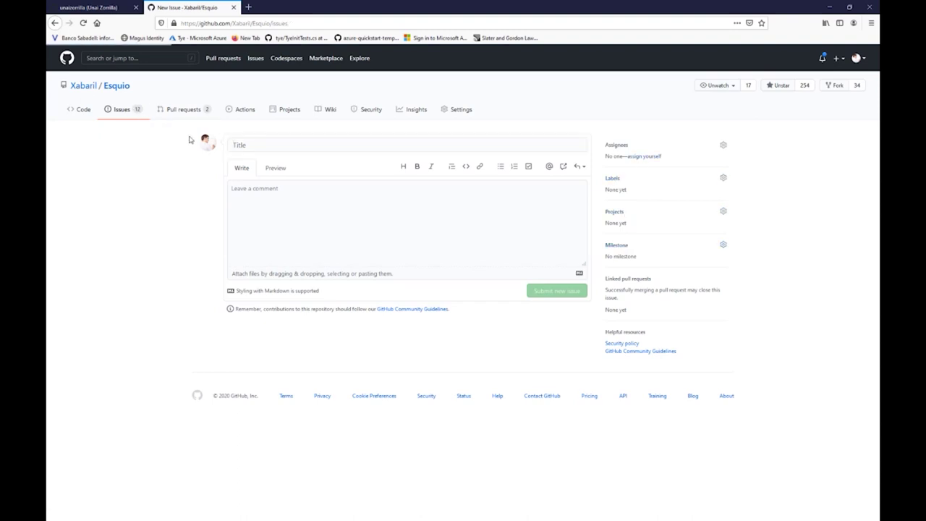
{"action": "mouse_move", "coordinate": [338, 218]}
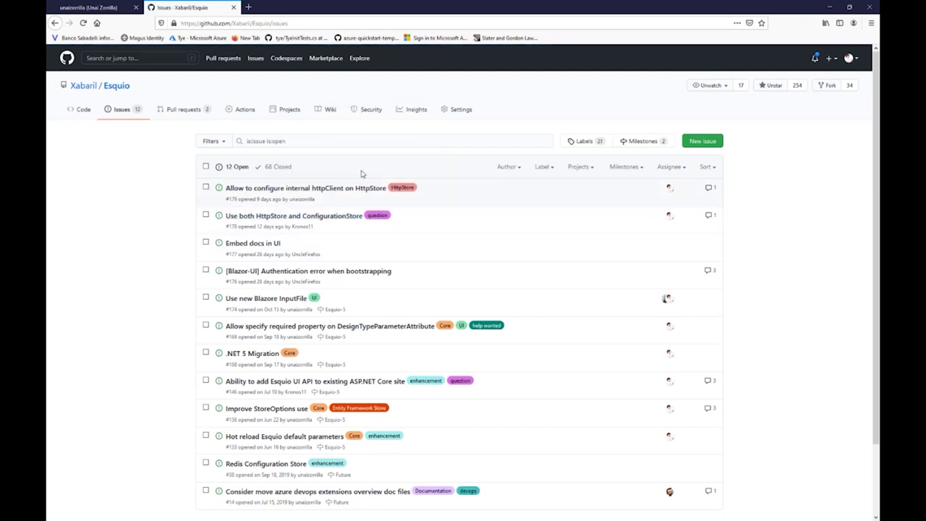
{"action": "left_click", "coordinate": [288, 141]}
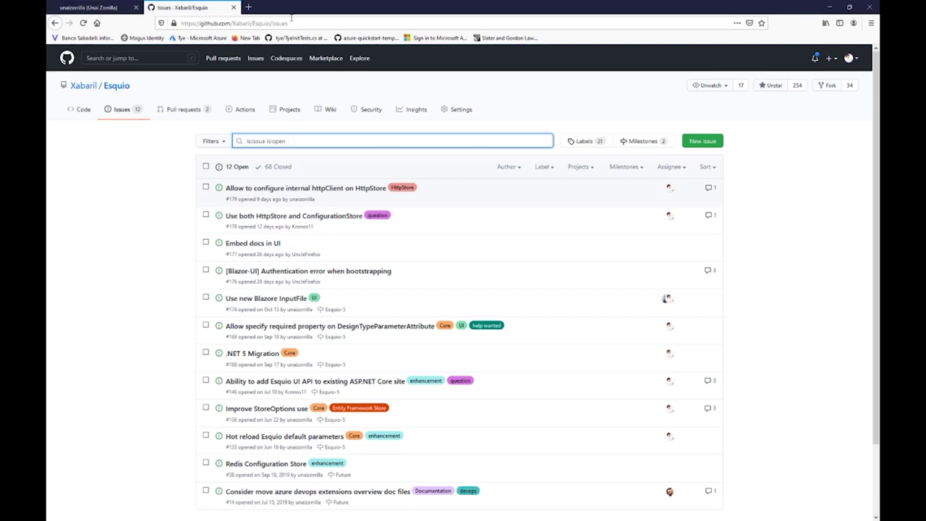
- Open the github.com/dotnet/aspnetcore repository in a new browser tab
{"action": "left_click", "coordinate": [249, 7]}
{"action": "type", "text": "github.com7dot"}
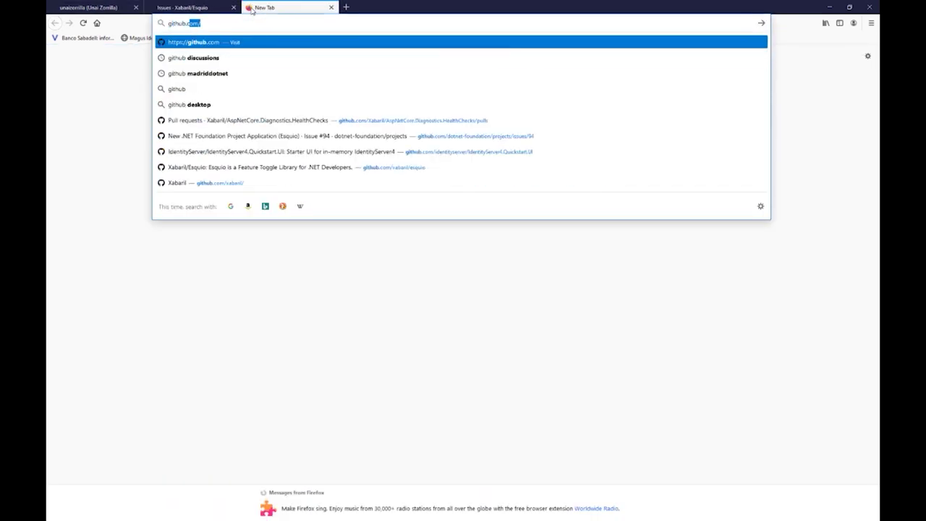
{"action": "key", "text": "BackSpace"}
{"action": "key", "text": "BackSpace"}
{"action": "key", "text": "BackSpace"}
{"action": "key", "text": "BackSpace"}
{"action": "type", "text": "/d"}
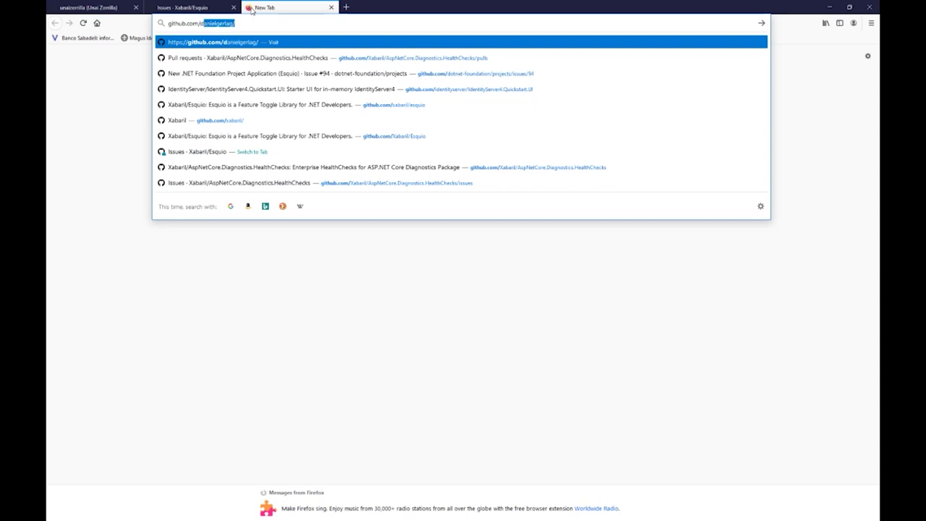
{"action": "type", "text": "otnet/aspnetco"}
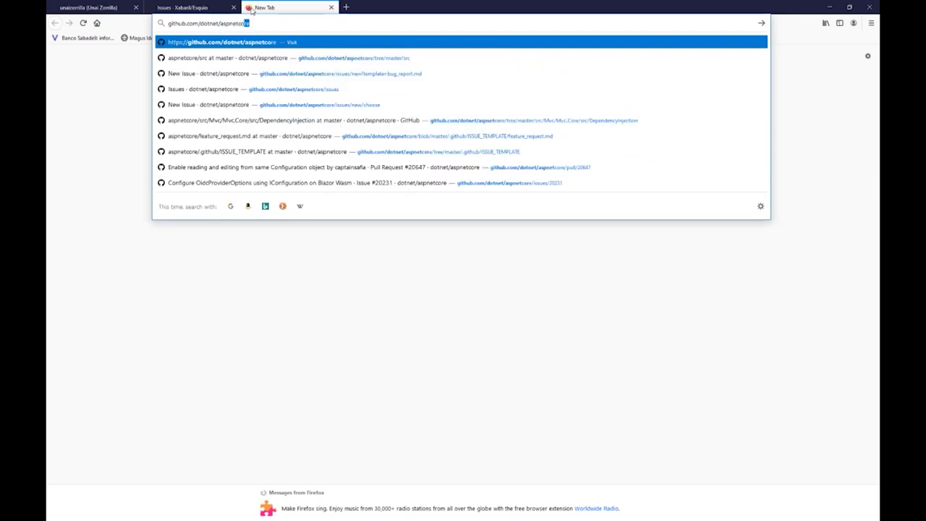
{"action": "key", "text": "Return"}
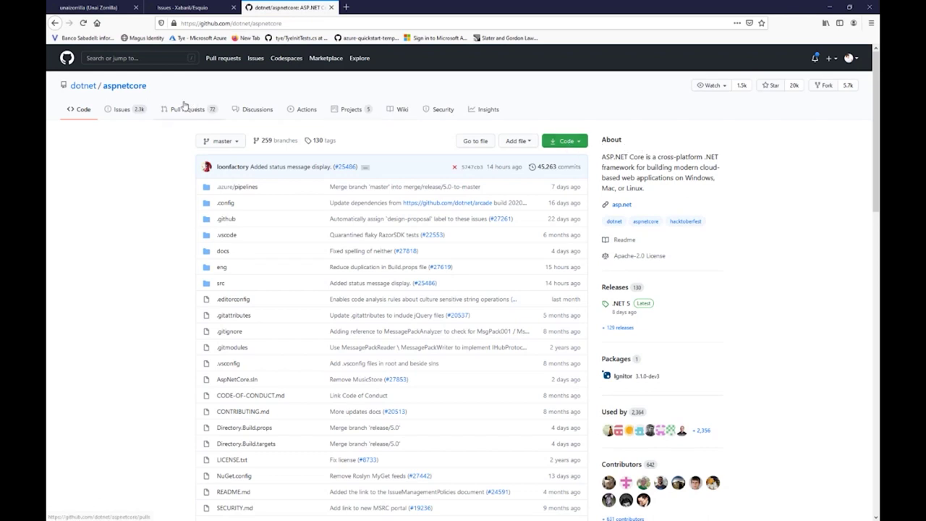
- Start a new issue from the aspnetcore issue list and examine the available issue types, such as Bug report and Design proposal
{"action": "left_click", "coordinate": [124, 110]}
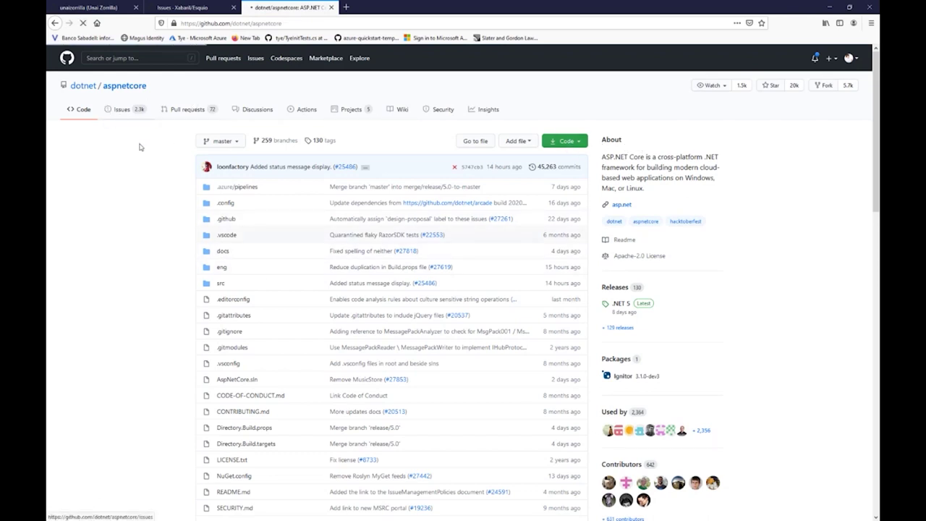
{"action": "left_click", "coordinate": [702, 141]}
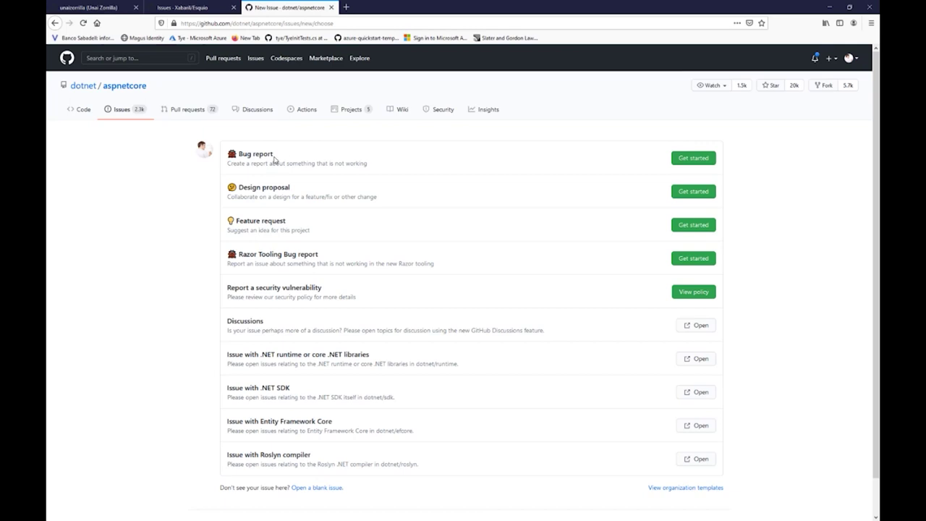
{"action": "left_click_drag", "start_coordinate": [292, 156], "coordinate": [241, 154]}
{"action": "left_click_drag", "start_coordinate": [294, 191], "coordinate": [261, 186]}
{"action": "scroll", "coordinate": [282, 319], "scroll_direction": "down", "scroll_amount": 2}
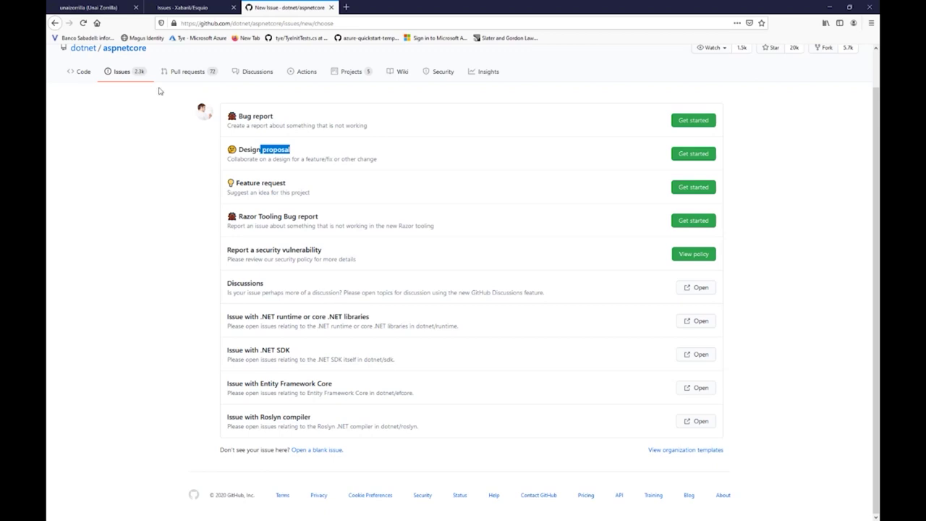
- Return to the Esquio repository and open the issue template setup from its settings
{"action": "left_click", "coordinate": [198, 7]}
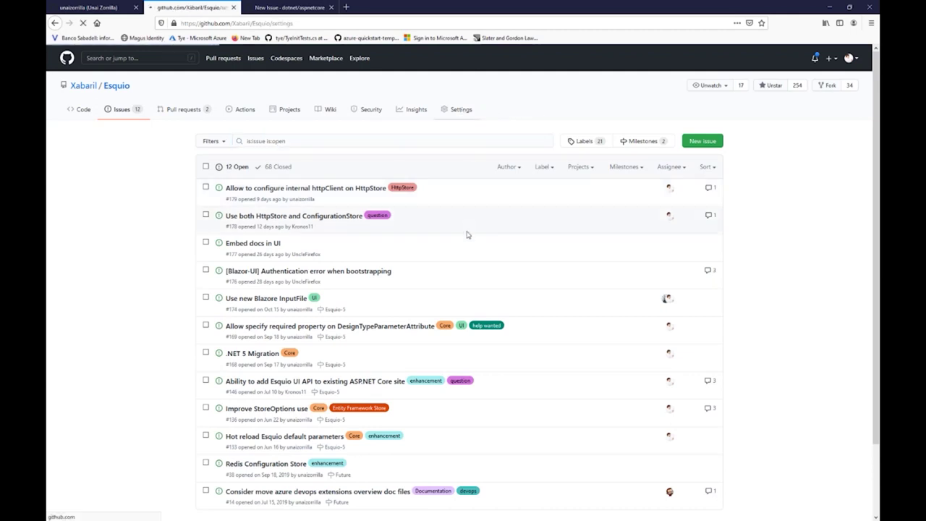
{"action": "scroll", "coordinate": [457, 269], "scroll_direction": "down", "scroll_amount": 4}
{"action": "scroll", "coordinate": [456, 269], "scroll_direction": "down", "scroll_amount": 1}
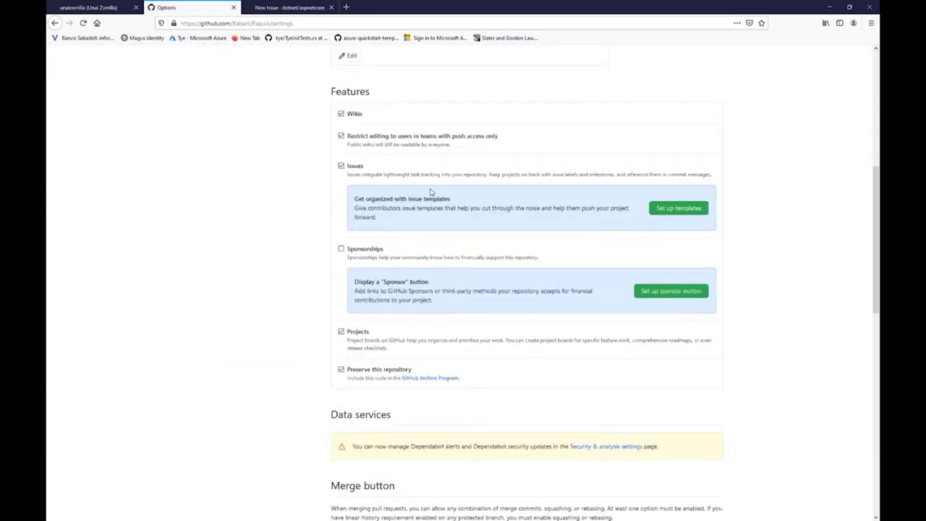
{"action": "left_click", "coordinate": [676, 210]}
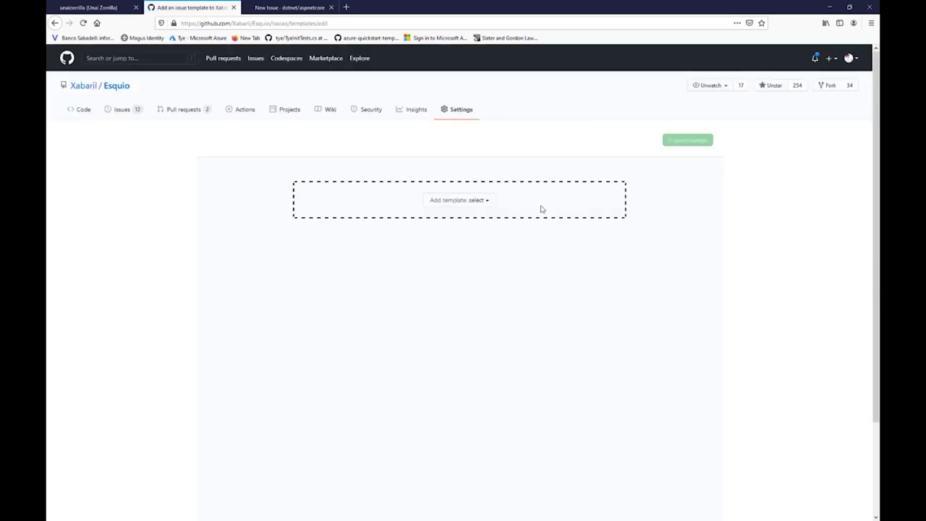
- Add a Bug report issue template, open it for editing, and look through its template content
{"action": "left_click", "coordinate": [487, 202]}
{"action": "left_click", "coordinate": [480, 221]}
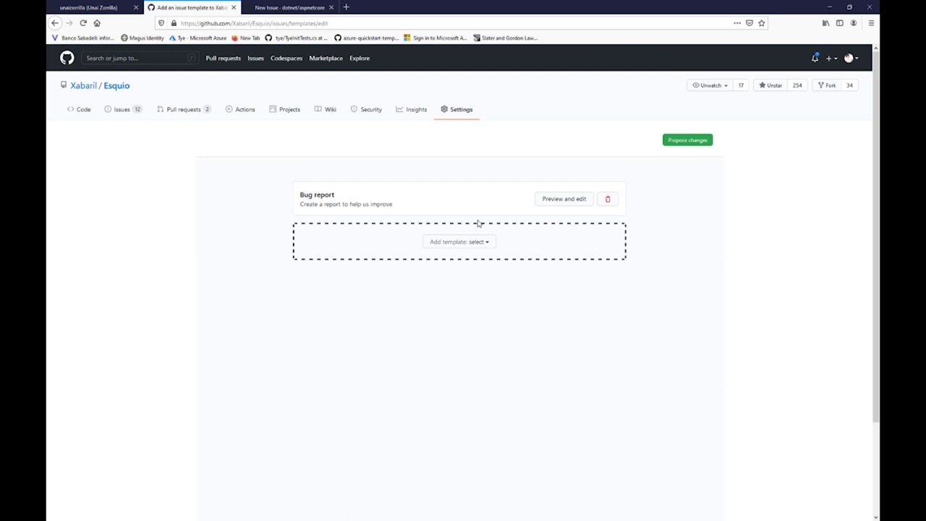
{"action": "left_click", "coordinate": [585, 199]}
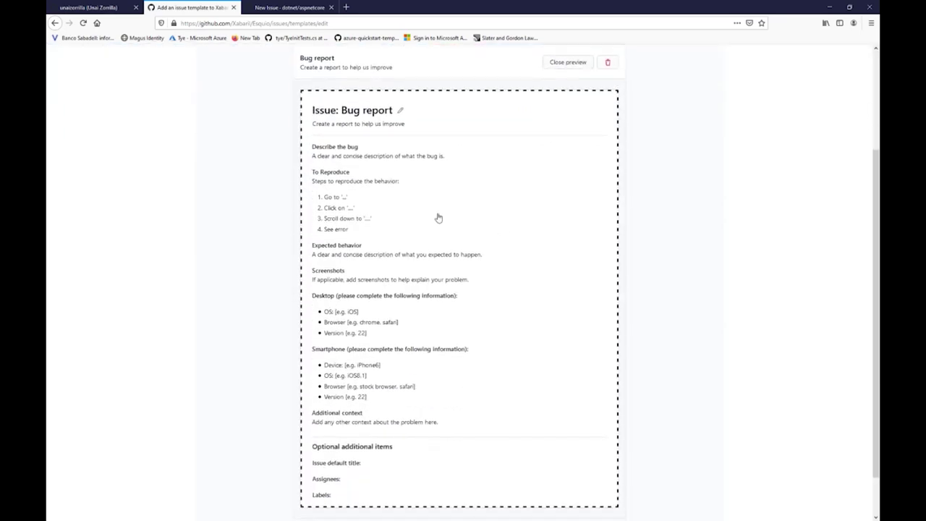
{"action": "left_click", "coordinate": [400, 112]}
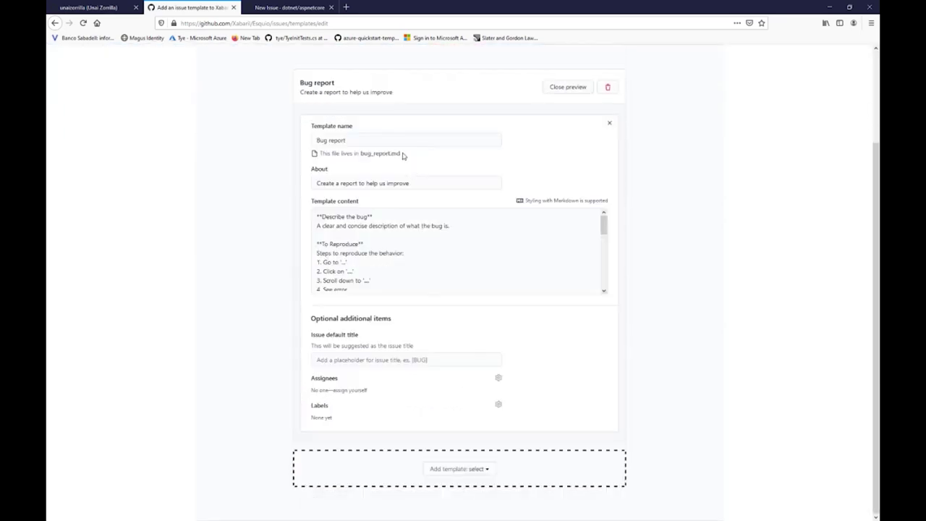
{"action": "left_click_drag", "start_coordinate": [386, 216], "coordinate": [331, 215]}
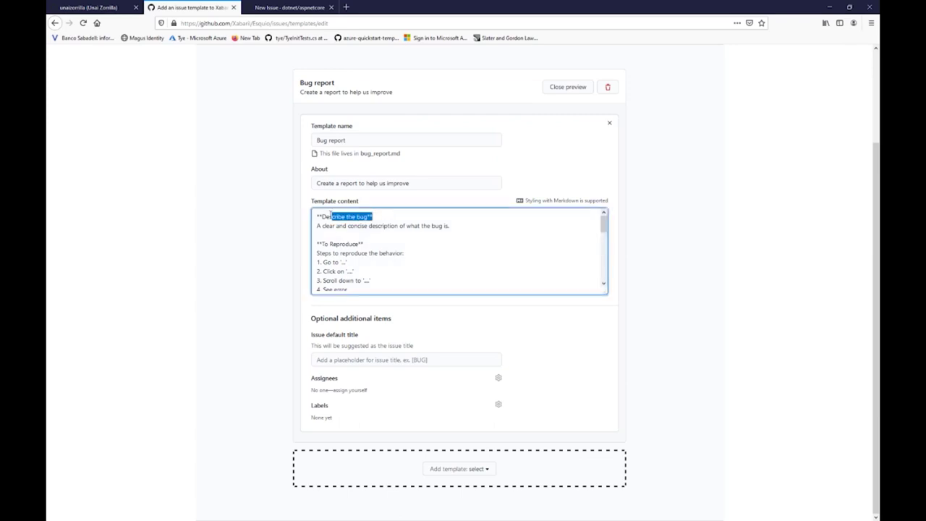
{"action": "scroll", "coordinate": [384, 257], "scroll_direction": "down", "scroll_amount": 2}
{"action": "scroll", "coordinate": [386, 261], "scroll_direction": "down", "scroll_amount": 4}
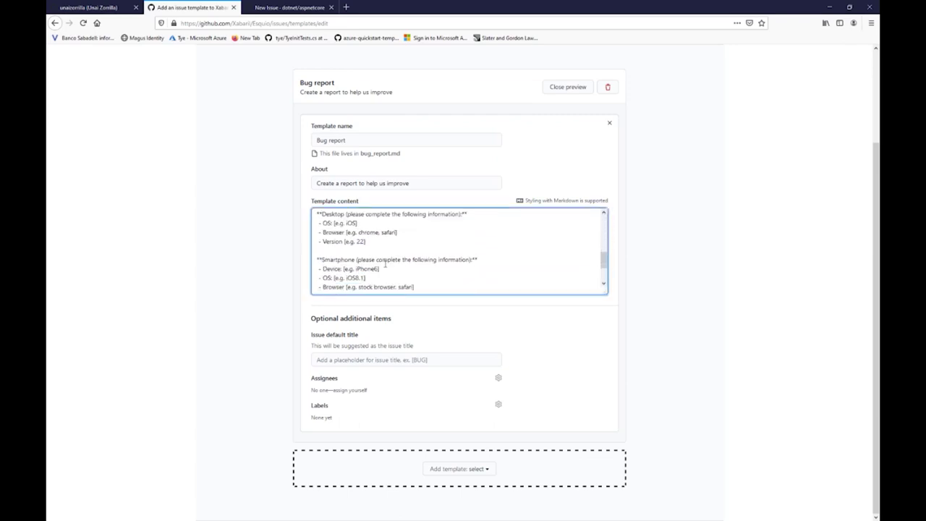
- Return to the aspnetcore issue types, start a Bug report, and enter "adasdf" as its title
{"action": "left_click", "coordinate": [304, 12]}
{"action": "left_click", "coordinate": [691, 120]}
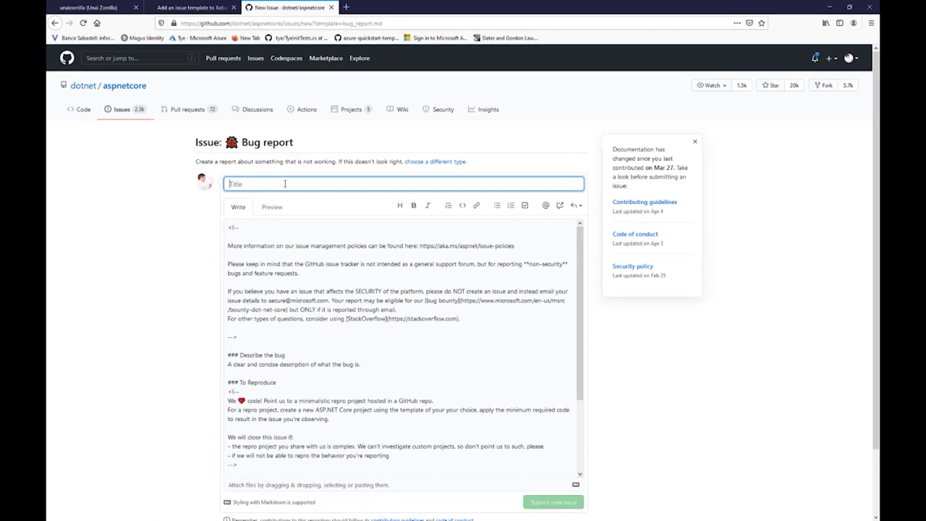
{"action": "type", "text": "adasdf"}
- Examine the aspnetcore bug report's prefilled text, including its policy notes, bug description, reproduction, exceptions and technical details sections
{"action": "left_click", "coordinate": [331, 289]}
{"action": "scroll", "coordinate": [324, 290], "scroll_direction": "down", "scroll_amount": 3}
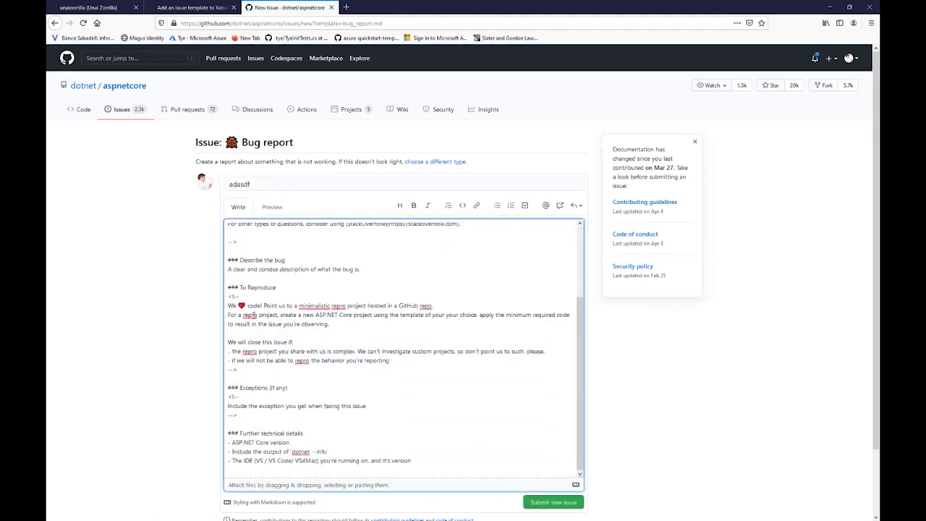
{"action": "scroll", "coordinate": [265, 306], "scroll_direction": "down", "scroll_amount": 2}
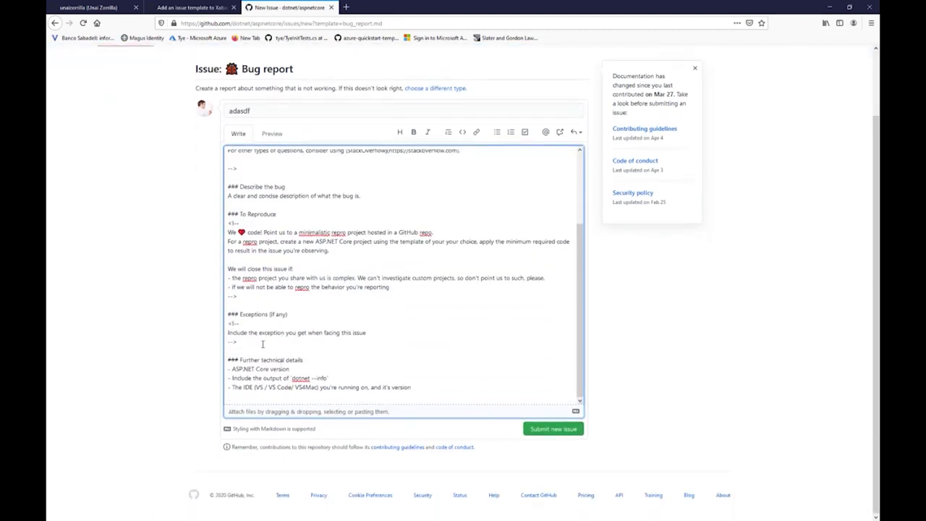
{"action": "scroll", "coordinate": [278, 311], "scroll_direction": "up", "scroll_amount": 3}
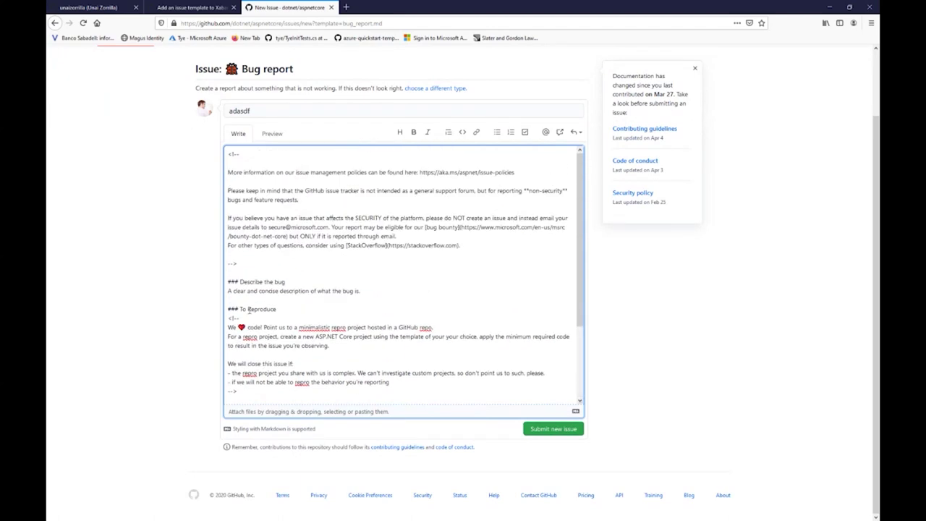
{"action": "left_click_drag", "start_coordinate": [247, 309], "coordinate": [273, 354]}
{"action": "left_click_drag", "start_coordinate": [362, 288], "coordinate": [227, 290]}
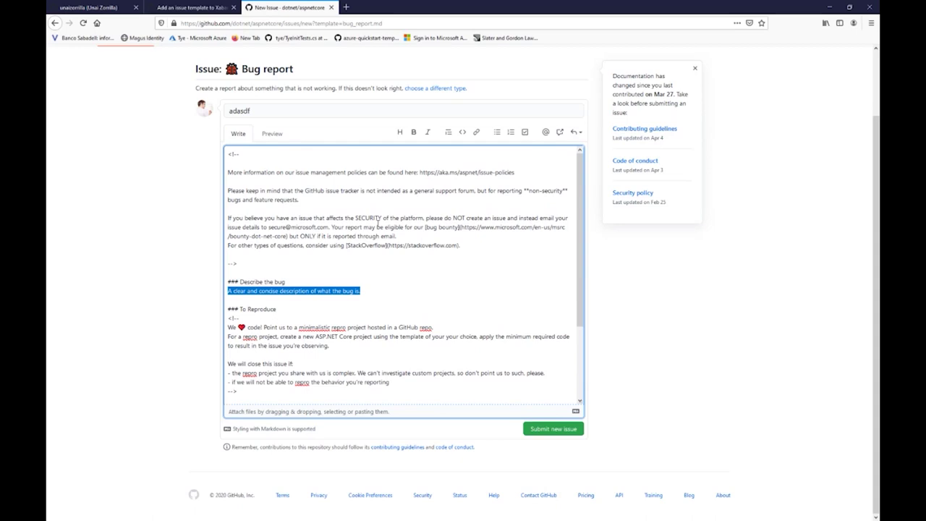
{"action": "scroll", "coordinate": [325, 257], "scroll_direction": "down", "scroll_amount": 2}
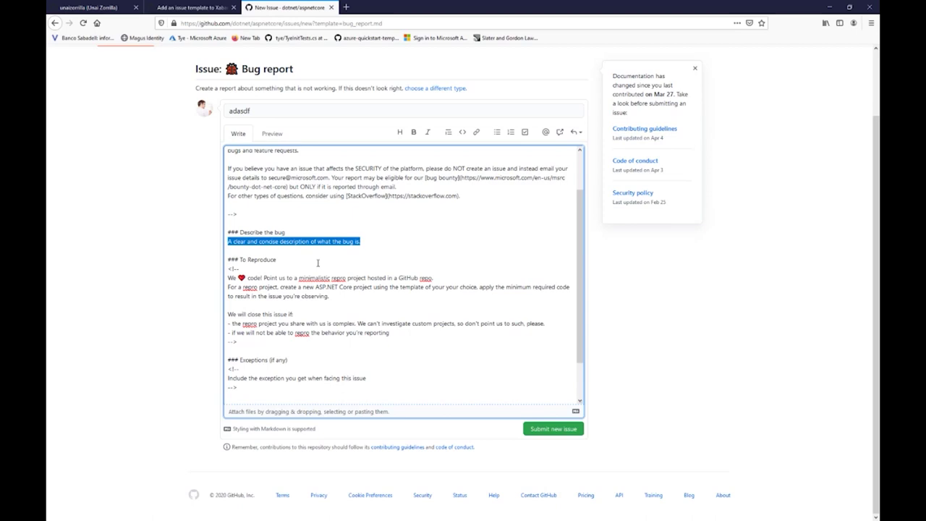
{"action": "triple_click", "coordinate": [322, 194]}
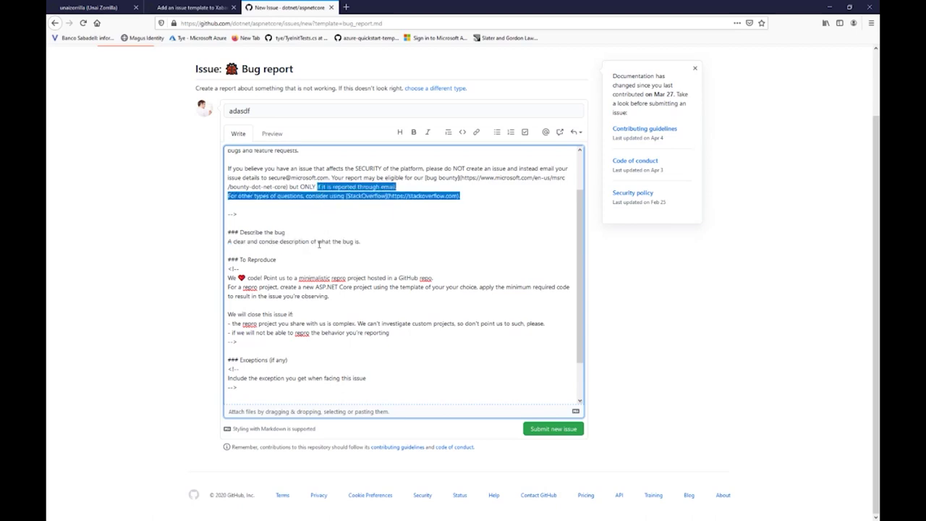
{"action": "scroll", "coordinate": [326, 275], "scroll_direction": "down", "scroll_amount": 1}
- Return to the Esquio issue template setup and add a Feature request template
{"action": "left_click", "coordinate": [207, 8]}
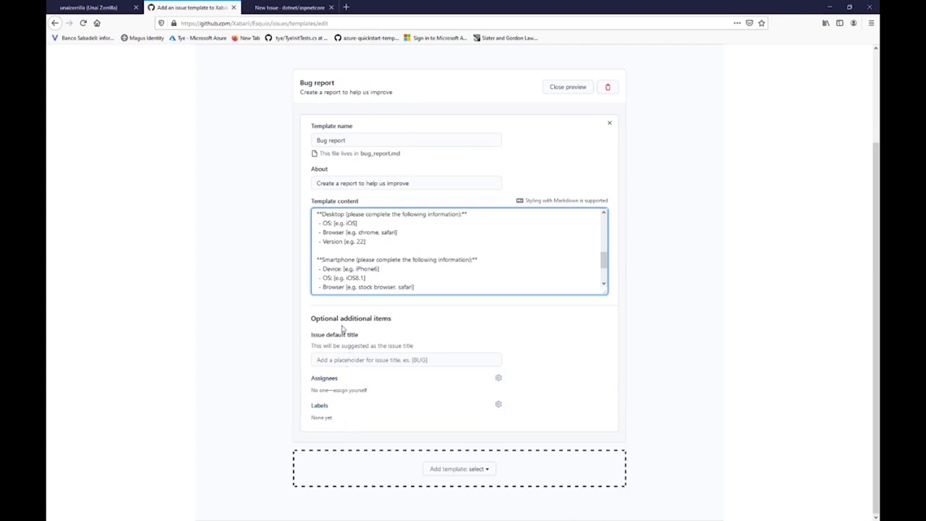
{"action": "scroll", "coordinate": [449, 391], "scroll_direction": "up", "scroll_amount": 1}
{"action": "scroll", "coordinate": [485, 472], "scroll_direction": "down", "scroll_amount": 1}
{"action": "left_click", "coordinate": [485, 471]}
{"action": "scroll", "coordinate": [484, 480], "scroll_direction": "down", "scroll_amount": 1}
{"action": "left_click", "coordinate": [461, 476]}
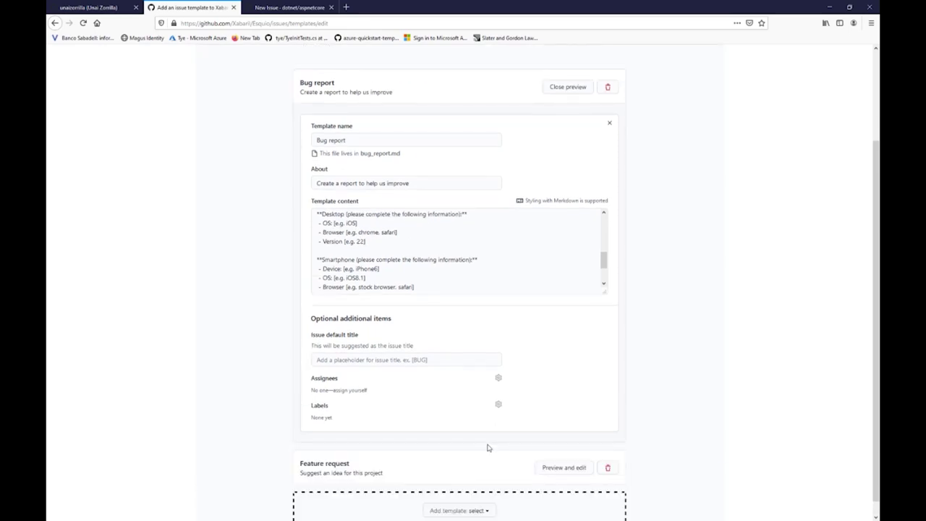
- Add a custom issue template below the Feature request template
{"action": "scroll", "coordinate": [483, 453], "scroll_direction": "down", "scroll_amount": 1}
{"action": "left_click", "coordinate": [473, 496]}
{"action": "scroll", "coordinate": [482, 499], "scroll_direction": "down", "scroll_amount": 1}
{"action": "scroll", "coordinate": [479, 499], "scroll_direction": "down", "scroll_amount": 1}
{"action": "left_click", "coordinate": [473, 500]}
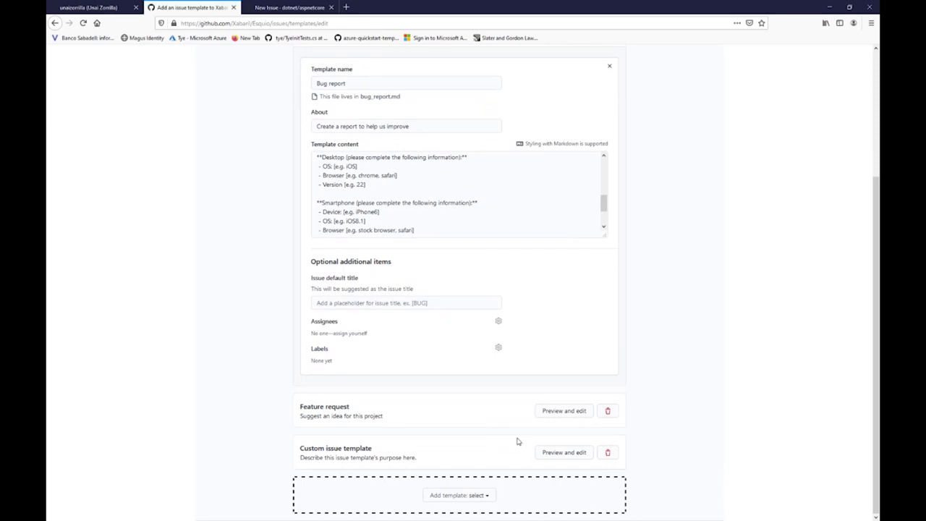
- Open the custom issue template for editing and set its name to "Custom issue template for X"
{"action": "left_click", "coordinate": [569, 456]}
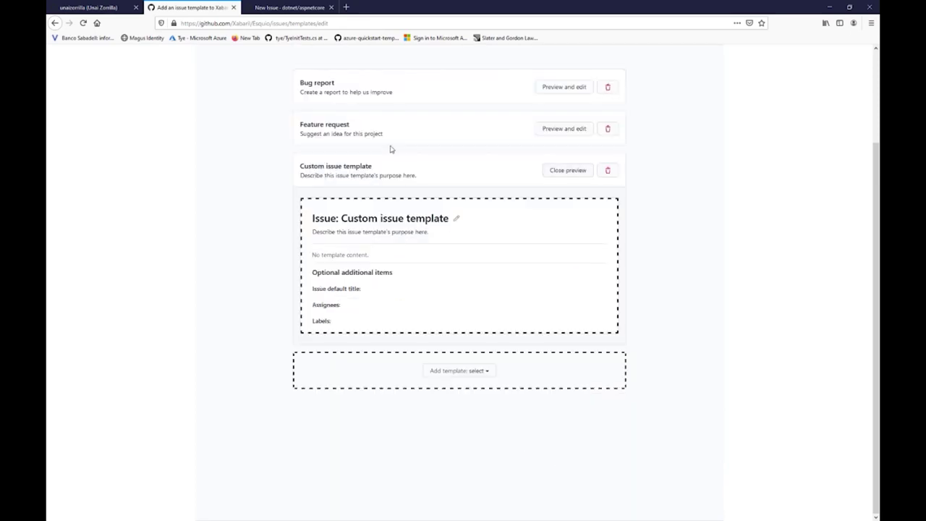
{"action": "left_click", "coordinate": [456, 218]}
{"action": "left_click", "coordinate": [397, 224]}
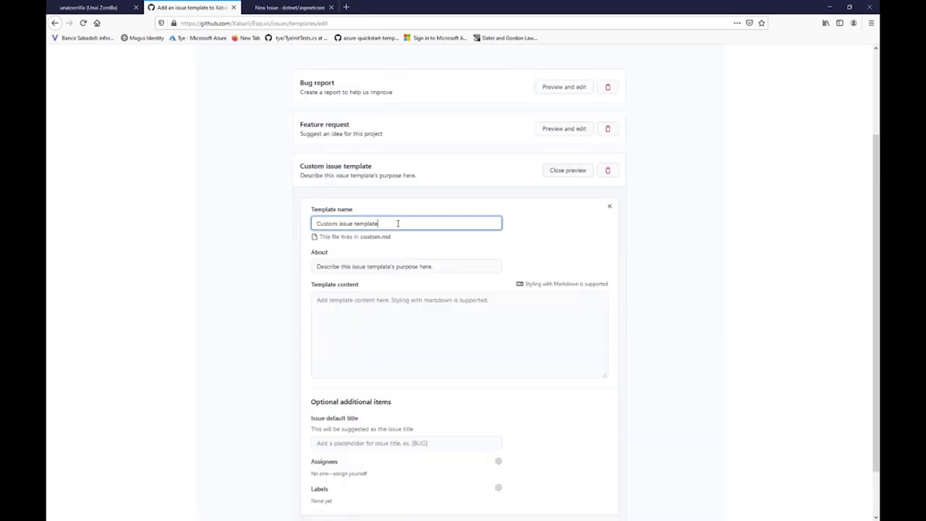
{"action": "type", "text": "for X"}
{"action": "scroll", "coordinate": [400, 248], "scroll_direction": "up", "scroll_amount": 3}
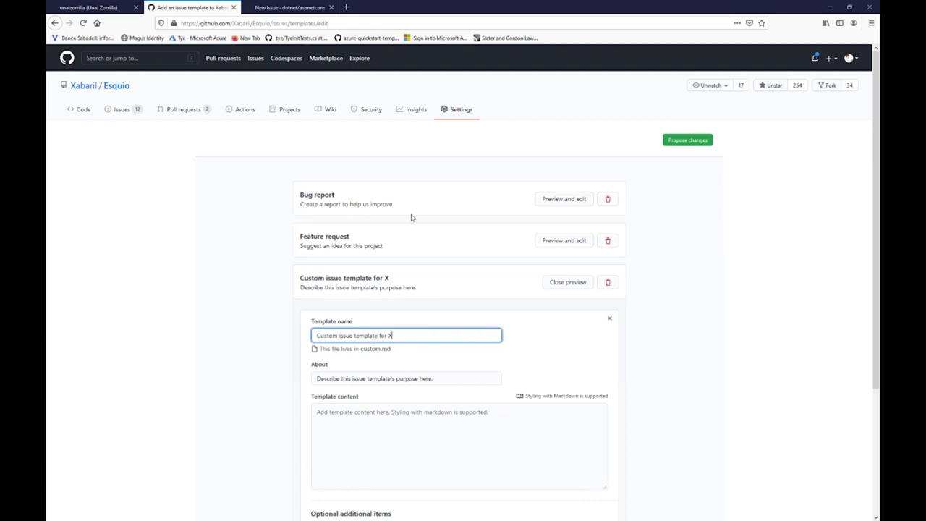
- Leave the template editor for the Esquio issue list and open the repository's general settings
{"action": "left_click", "coordinate": [128, 109]}
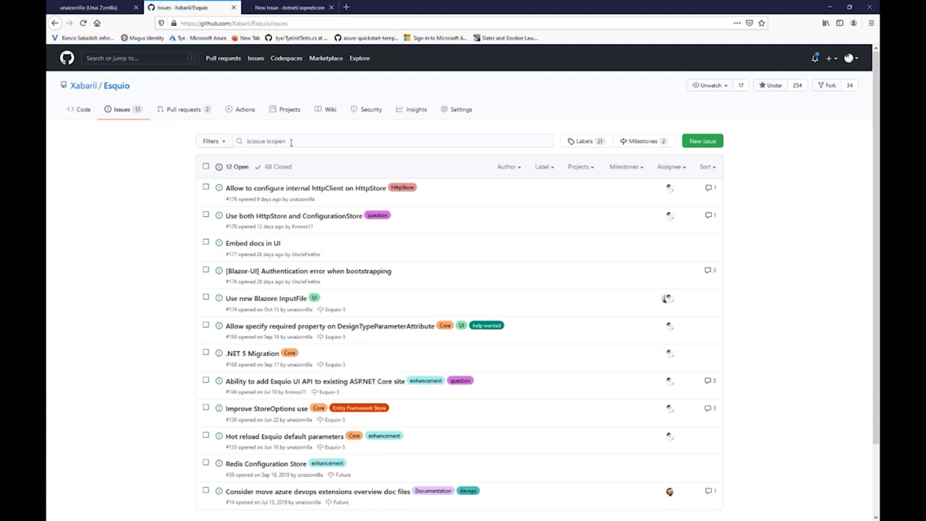
{"action": "left_click", "coordinate": [463, 111]}
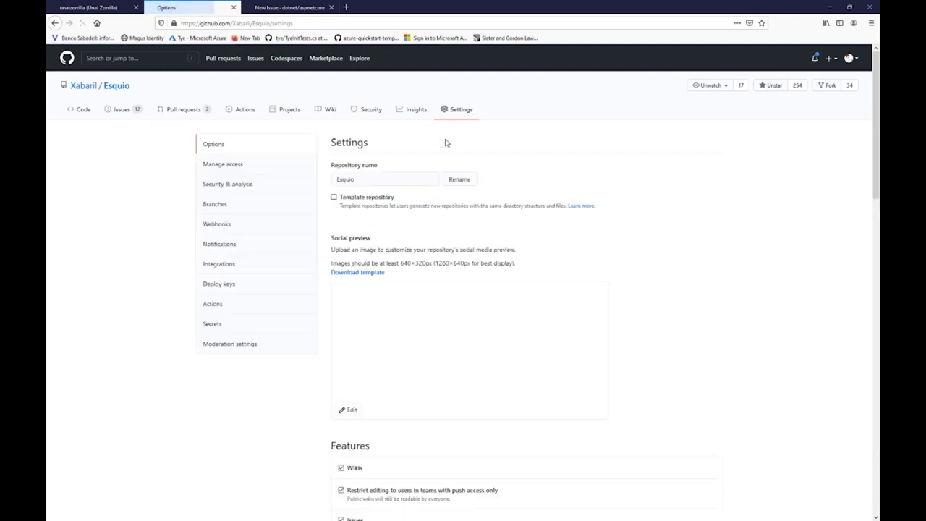
- Open the issue template setup from the repository's Features settings and add a Bug report template
{"action": "scroll", "coordinate": [426, 321], "scroll_direction": "down", "scroll_amount": 4}
{"action": "scroll", "coordinate": [425, 321], "scroll_direction": "down", "scroll_amount": 3}
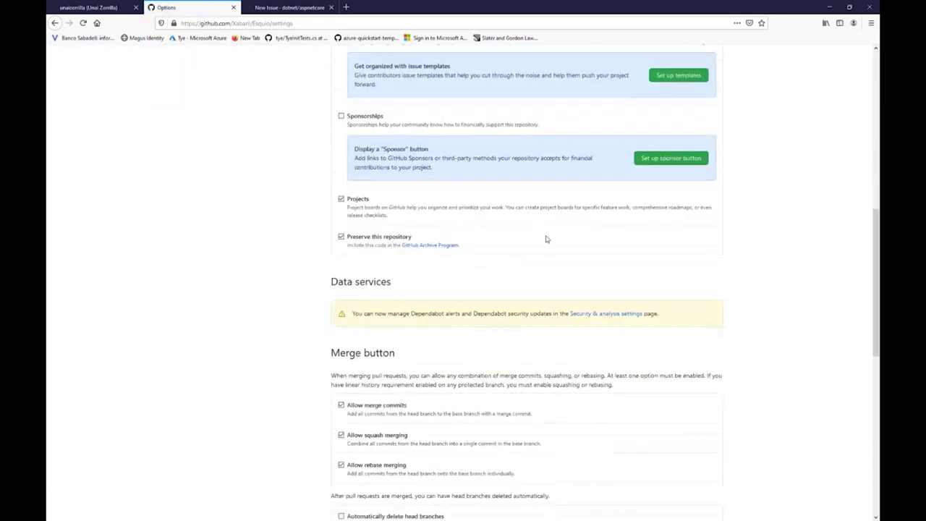
{"action": "left_click", "coordinate": [669, 78]}
{"action": "left_click", "coordinate": [461, 202]}
{"action": "left_click", "coordinate": [456, 222]}
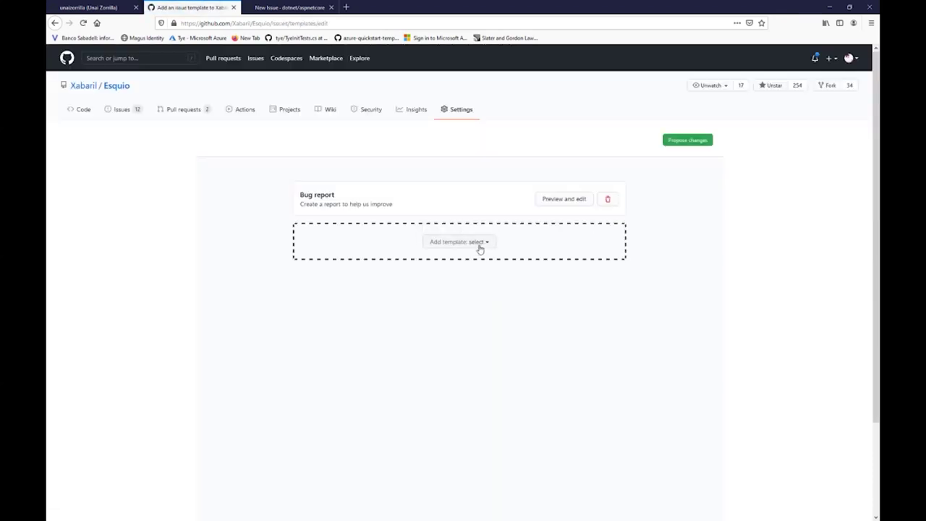
- Preview the Bug report template's contents, then edit it to assign the bug label
{"action": "left_click", "coordinate": [581, 200]}
{"action": "scroll", "coordinate": [576, 205], "scroll_direction": "down", "scroll_amount": 3}
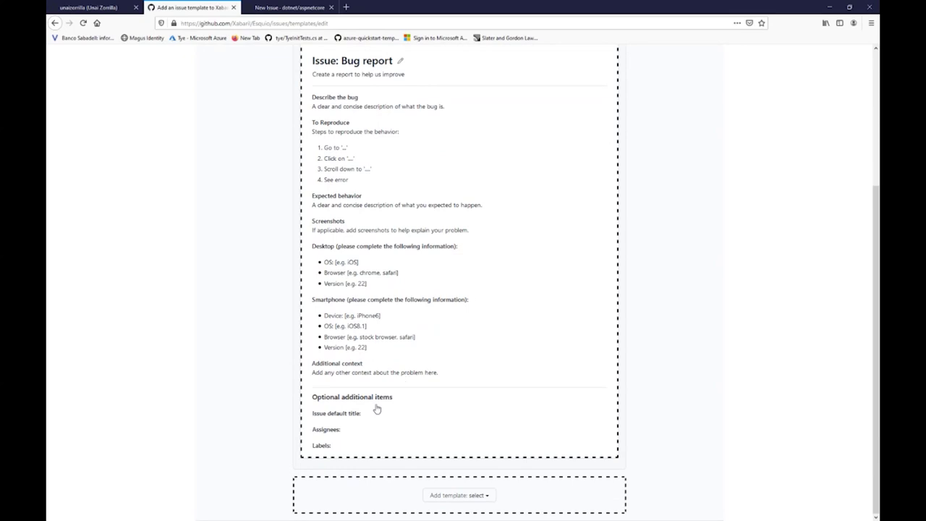
{"action": "scroll", "coordinate": [639, 136], "scroll_direction": "up", "scroll_amount": 3}
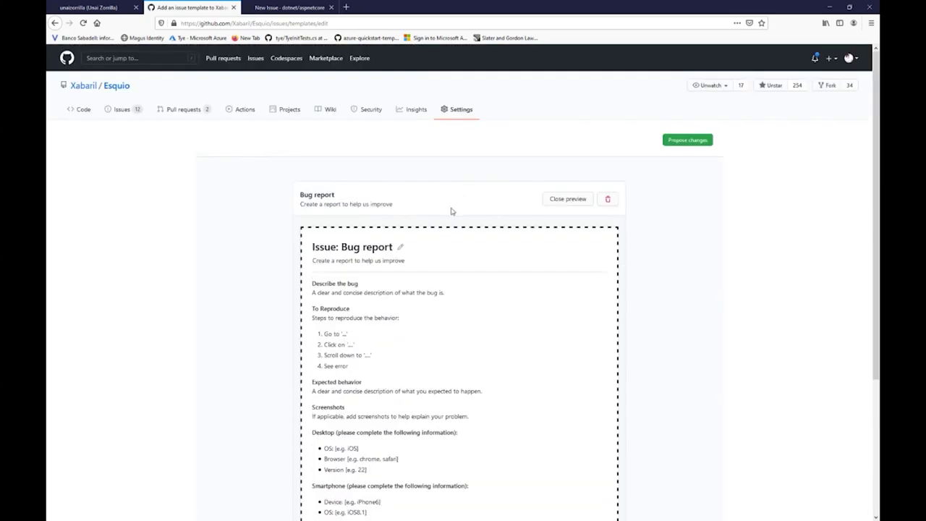
{"action": "left_click", "coordinate": [401, 248]}
{"action": "scroll", "coordinate": [458, 335], "scroll_direction": "down", "scroll_amount": 1}
{"action": "scroll", "coordinate": [458, 335], "scroll_direction": "down", "scroll_amount": 1}
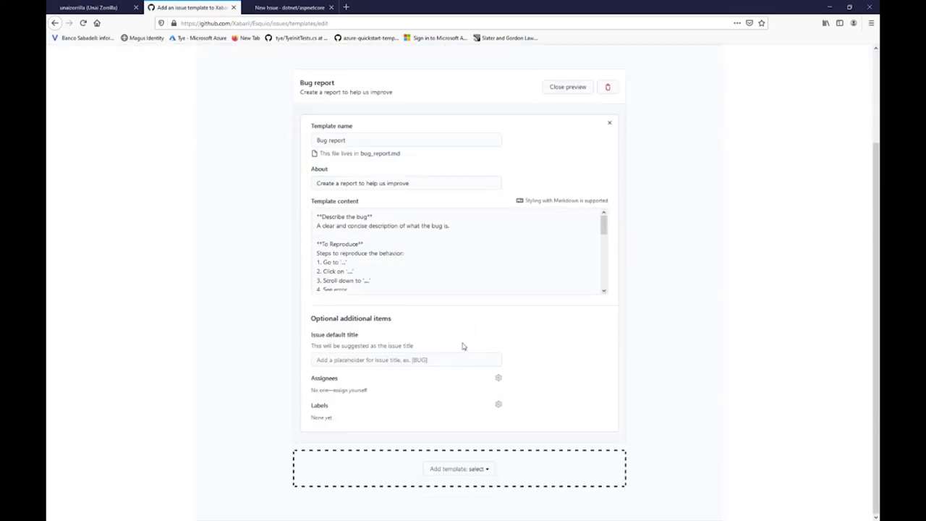
{"action": "left_click", "coordinate": [498, 404]}
{"action": "type", "text": "bug"}
{"action": "key", "text": "Return"}
{"action": "left_click", "coordinate": [598, 417]}
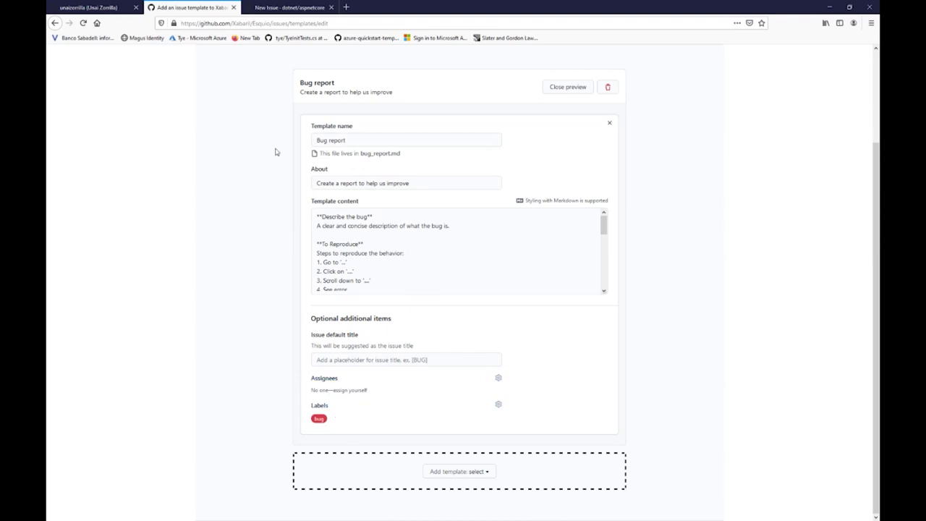
- Leave the template editor for the Esquio issue list and filter the issues by the HttpStore label
{"action": "scroll", "coordinate": [271, 126], "scroll_direction": "up", "scroll_amount": 3}
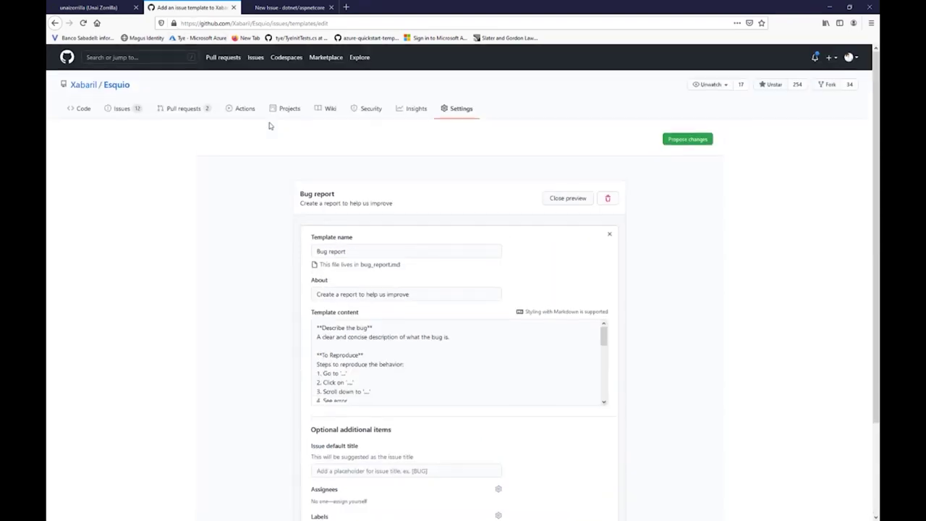
{"action": "left_click", "coordinate": [121, 109]}
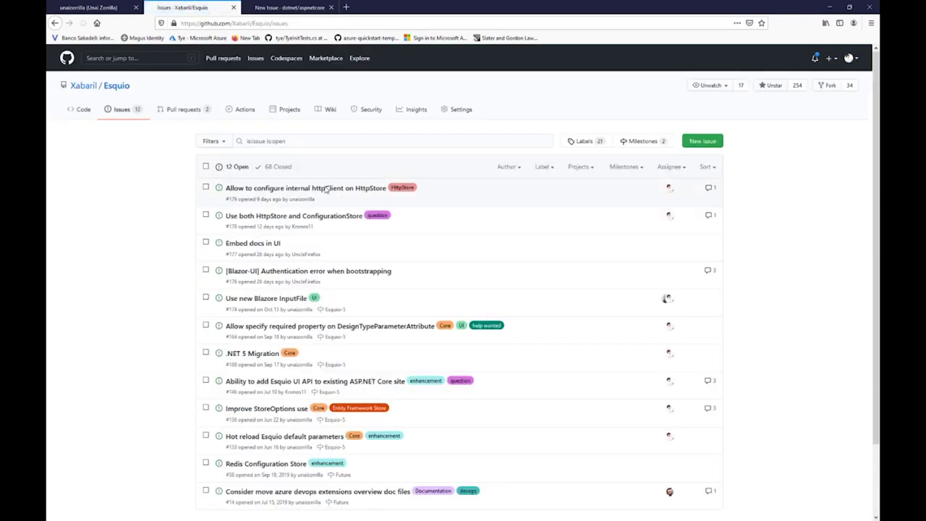
{"action": "left_click", "coordinate": [403, 188]}
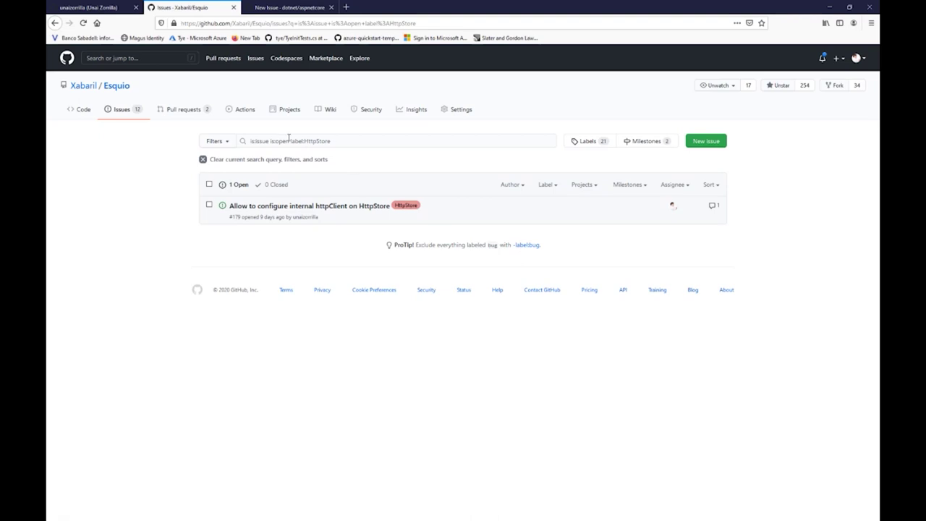
- Remove the HttpStore label filter and open the issue "Allow to configure internal httpClient on HttpStore" to read its description
{"action": "left_click_drag", "start_coordinate": [290, 140], "coordinate": [420, 136]}
{"action": "key", "text": "BackSpace"}
{"action": "key", "text": "Return"}
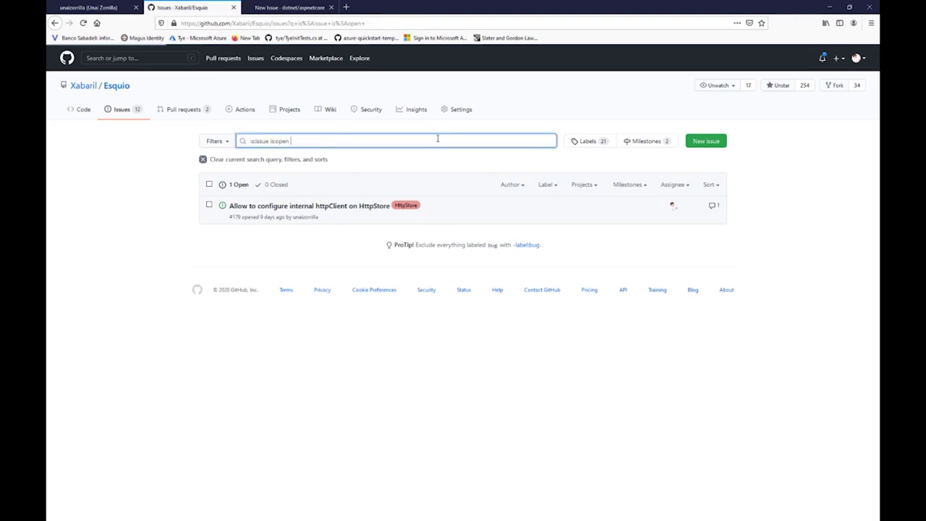
{"action": "left_click", "coordinate": [369, 189]}
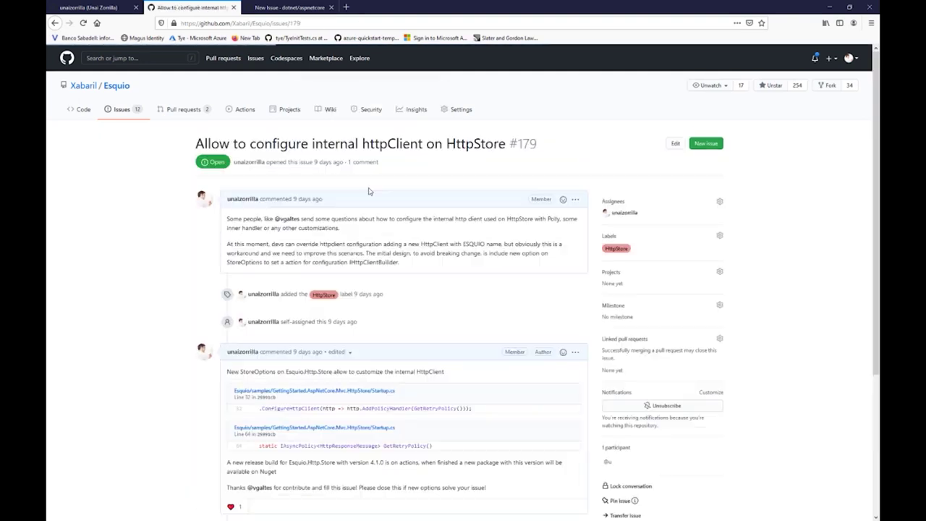
{"action": "mouse_move", "coordinate": [291, 226]}
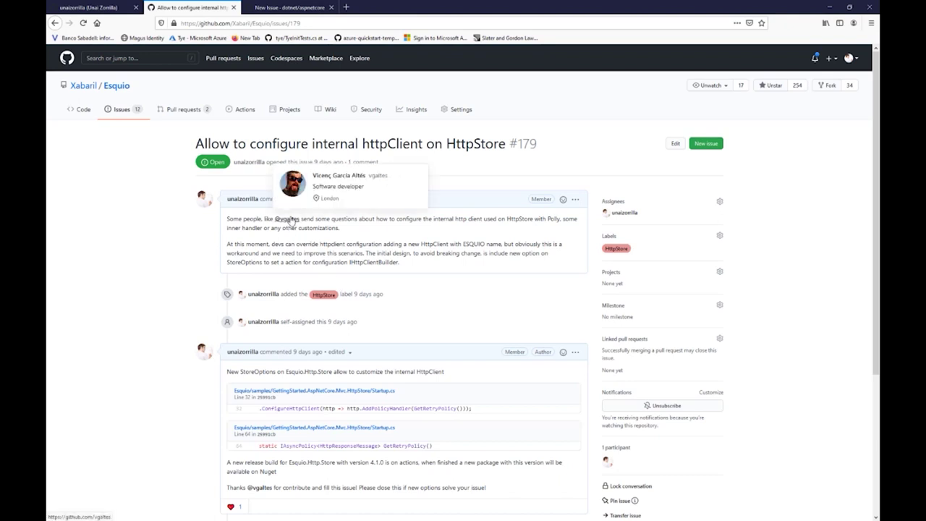
{"action": "left_click_drag", "start_coordinate": [226, 218], "coordinate": [303, 244]}
{"action": "left_click", "coordinate": [302, 243]}
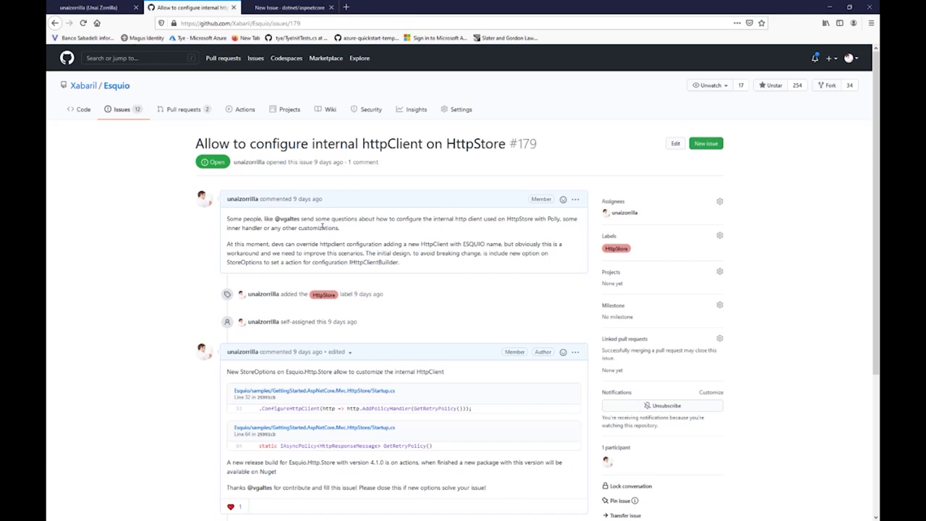
- Examine the code snippets embedded in the issue's comment, view the linked Startup.cs source, and return to the issue
{"action": "scroll", "coordinate": [322, 226], "scroll_direction": "down", "scroll_amount": 1}
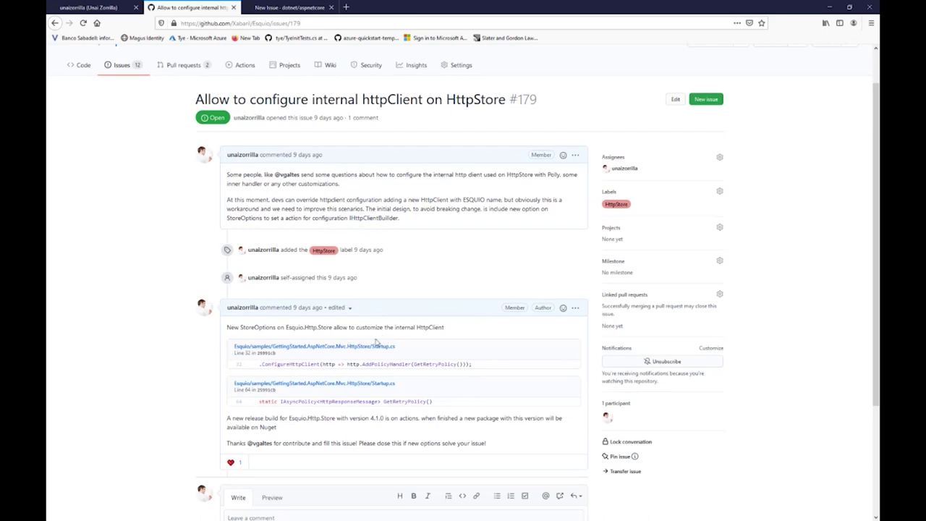
{"action": "scroll", "coordinate": [325, 337], "scroll_direction": "down", "scroll_amount": 1}
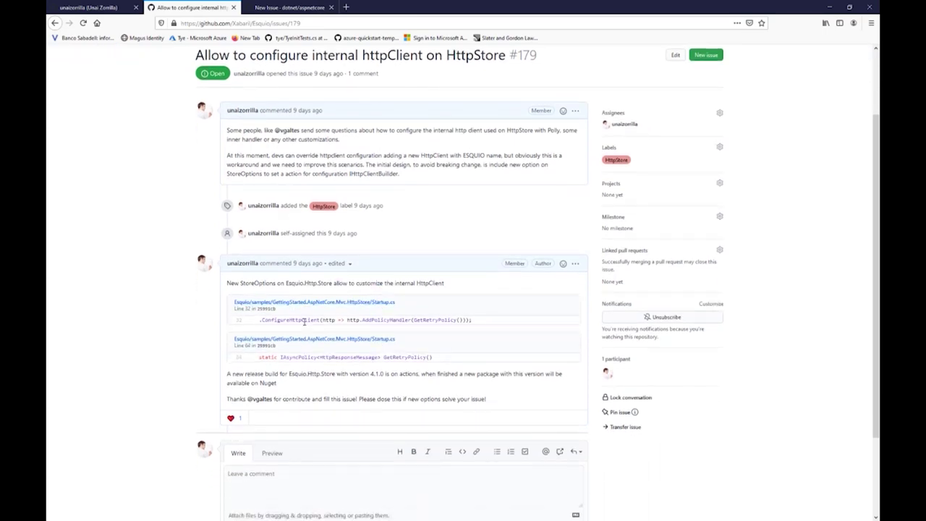
{"action": "left_click_drag", "start_coordinate": [273, 321], "coordinate": [356, 310]}
{"action": "left_click", "coordinate": [362, 302]}
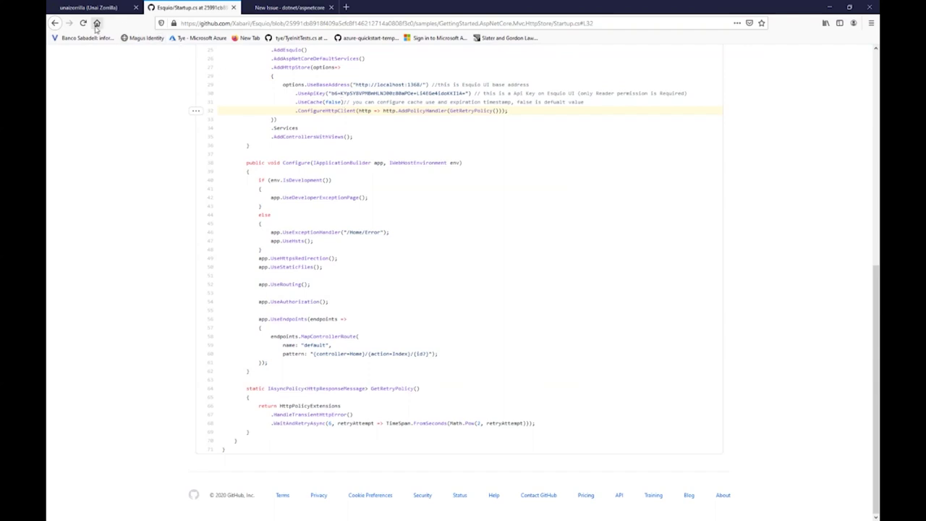
{"action": "left_click", "coordinate": [54, 22]}
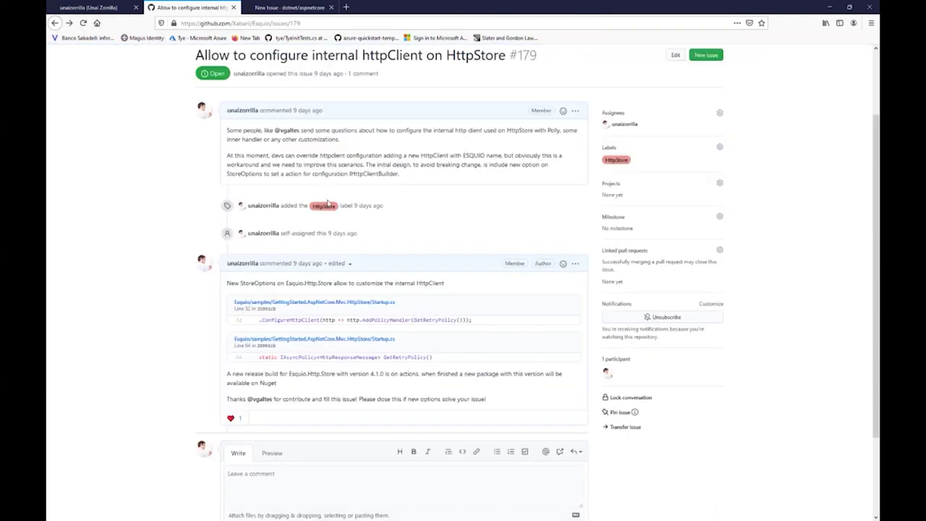
- Draft the issue comment "This feature is done on #182" referencing that pull request, and preview it
{"action": "scroll", "coordinate": [328, 217], "scroll_direction": "down", "scroll_amount": 1}
{"action": "left_click", "coordinate": [312, 437]}
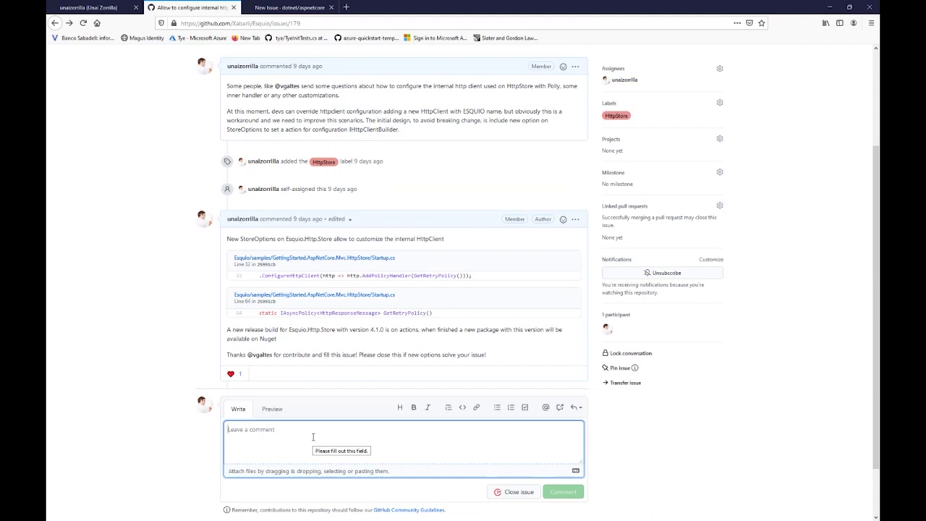
{"action": "type", "text": "This feat"}
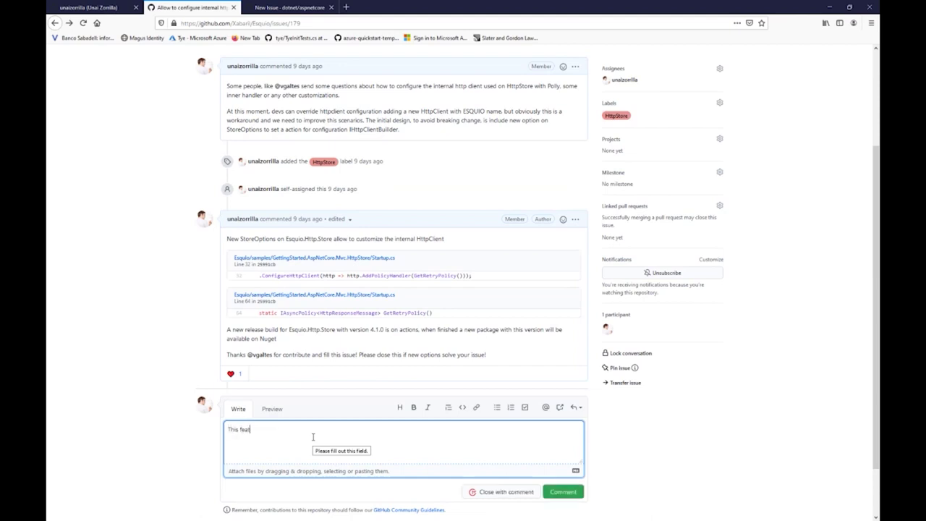
{"action": "type", "text": "ure is done on @#"}
{"action": "key", "text": "BackSpace"}
{"action": "key", "text": "BackSpace"}
{"action": "type", "text": "#"}
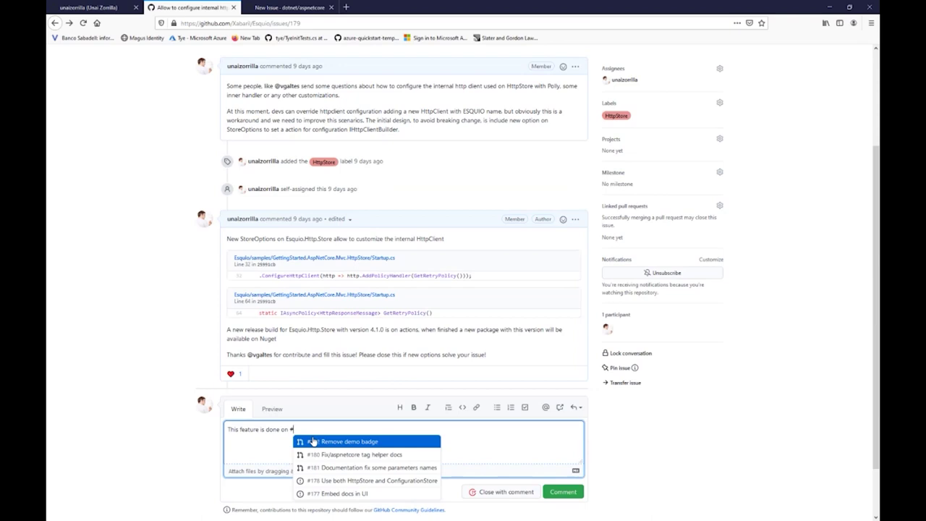
{"action": "type", "text": "192"}
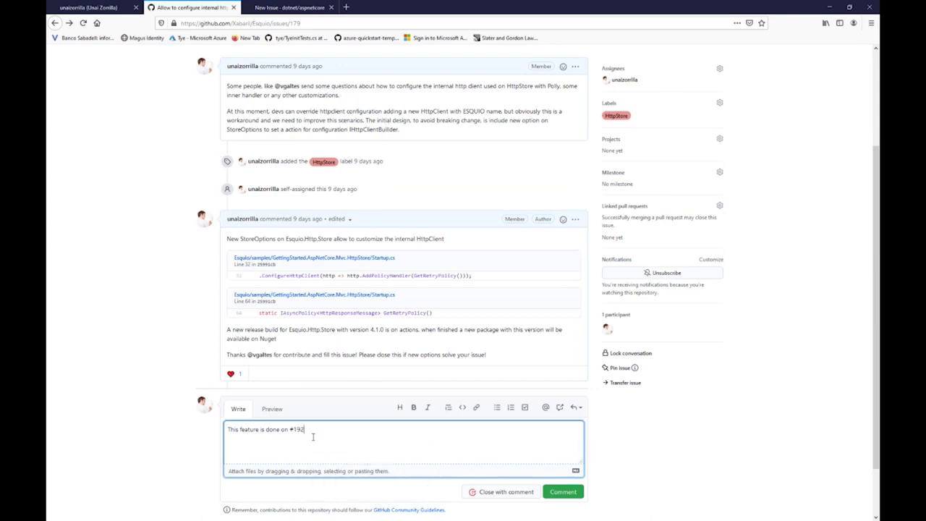
{"action": "key", "text": "BackSpace"}
{"action": "key", "text": "BackSpace"}
{"action": "type", "text": "82"}
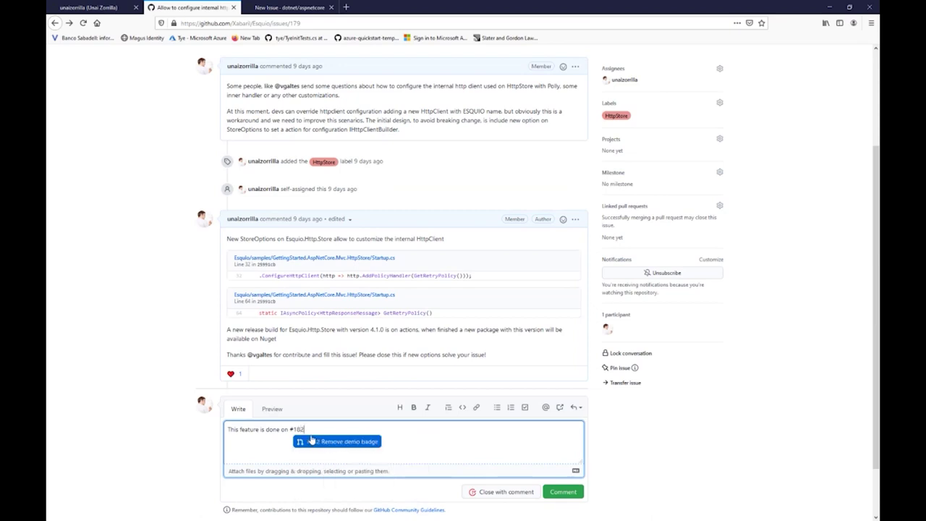
{"action": "left_click", "coordinate": [311, 441]}
{"action": "key", "text": "ctrl+shift+p"}
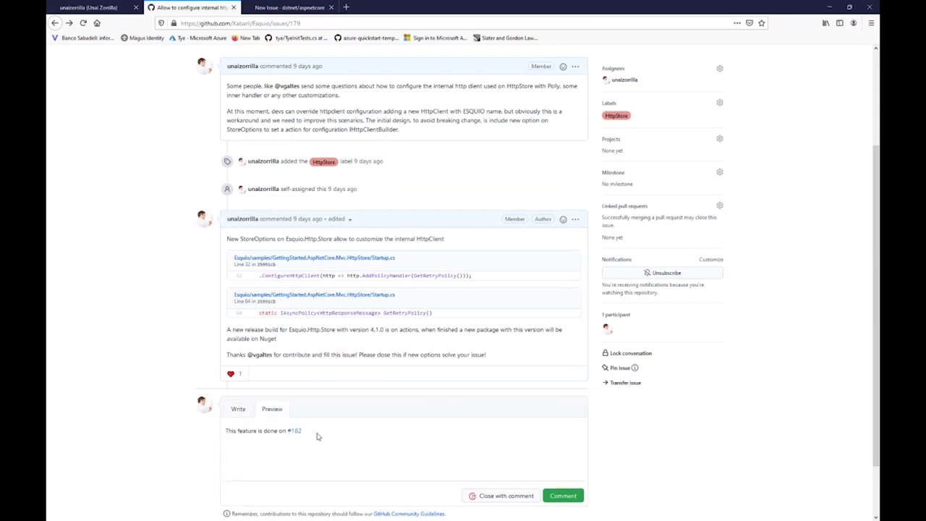
{"action": "mouse_move", "coordinate": [299, 432]}
- Copy the latest commit's short hash from the repository's code page and reopen the httpClient issue
{"action": "scroll", "coordinate": [336, 413], "scroll_direction": "up", "scroll_amount": 3}
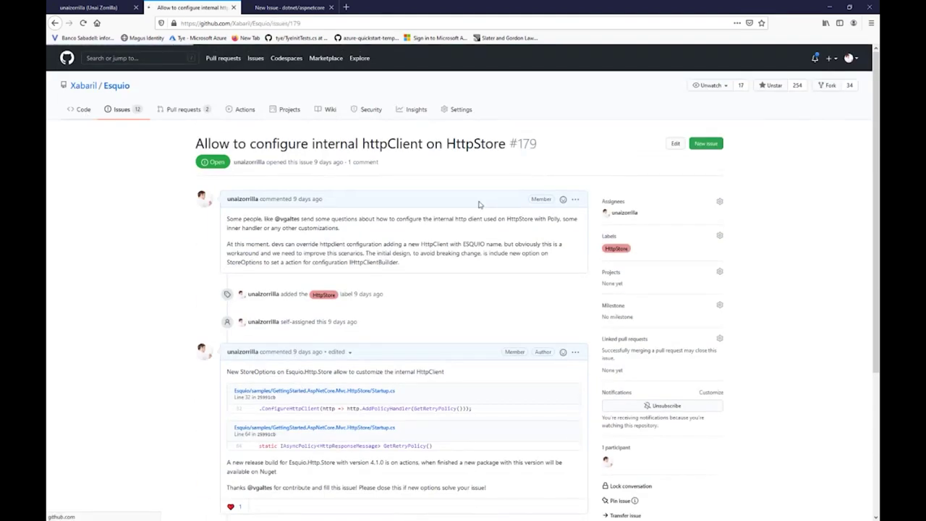
{"action": "left_click", "coordinate": [91, 110]}
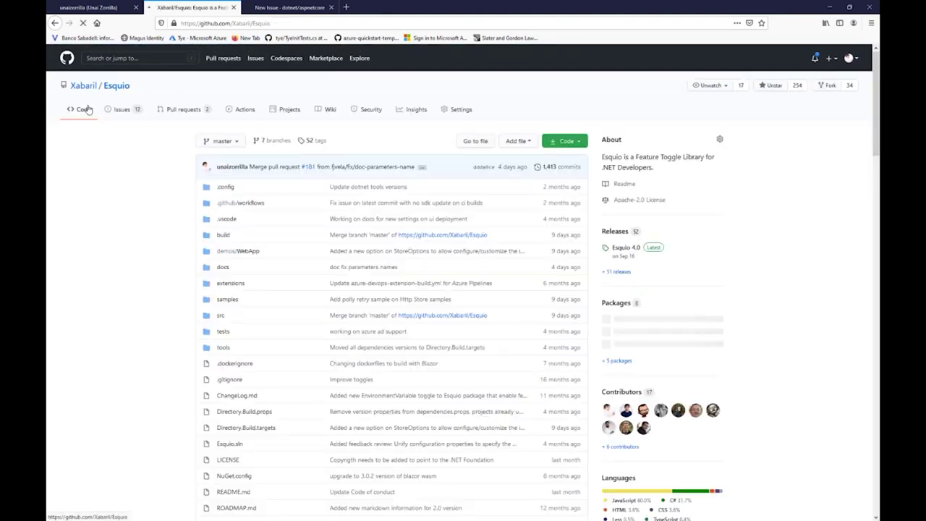
{"action": "double_click", "coordinate": [483, 167]}
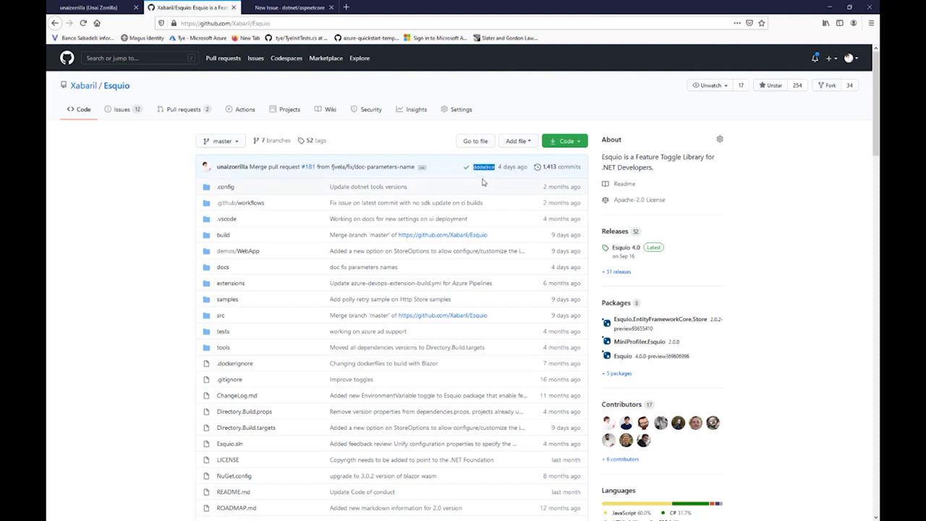
{"action": "left_click", "coordinate": [129, 109]}
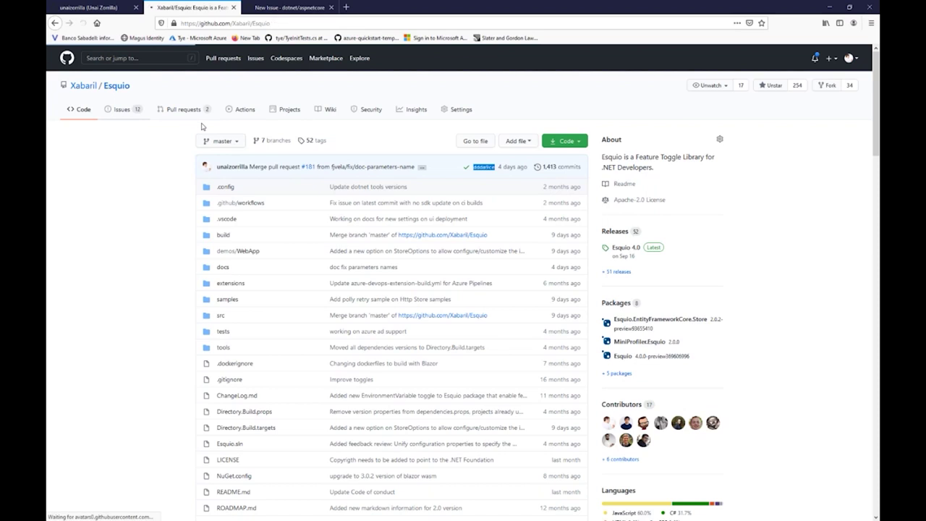
{"action": "left_click", "coordinate": [292, 189]}
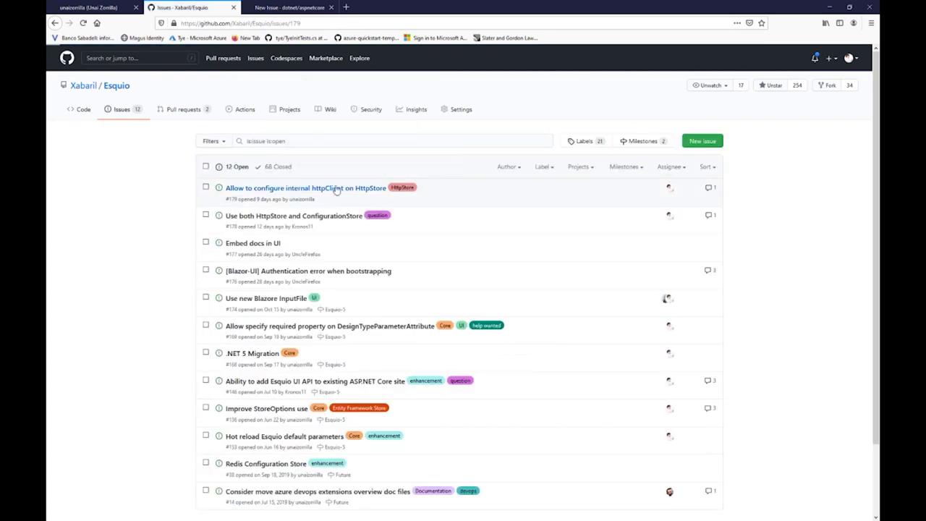
- Append "#ddda9ce" to the drafted comment and preview how the reference renders
{"action": "scroll", "coordinate": [370, 353], "scroll_direction": "down", "scroll_amount": 5}
{"action": "scroll", "coordinate": [370, 353], "scroll_direction": "down", "scroll_amount": 1}
{"action": "left_click", "coordinate": [331, 373]}
{"action": "type", "text": "#ddda9ce"}
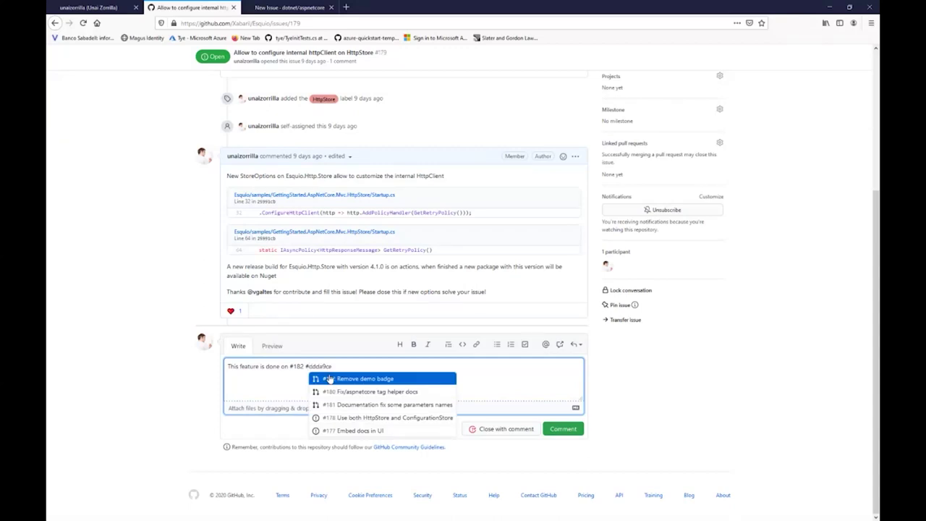
{"action": "left_click", "coordinate": [284, 353]}
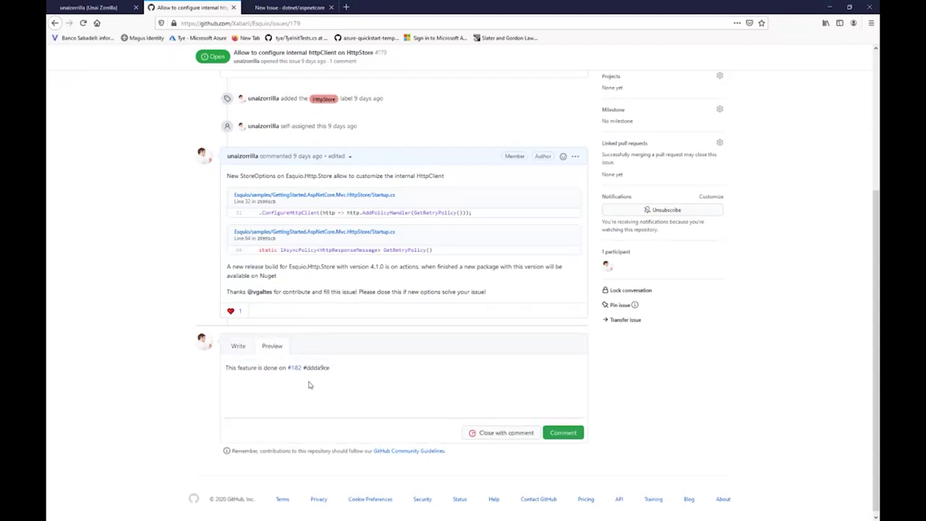
- Try prefixing the commit hash in the drafted comment with @ instead of #
{"action": "left_click", "coordinate": [238, 347]}
{"action": "left_click", "coordinate": [307, 368]}
{"action": "key", "text": "BackSpace"}
{"action": "type", "text": "@"}
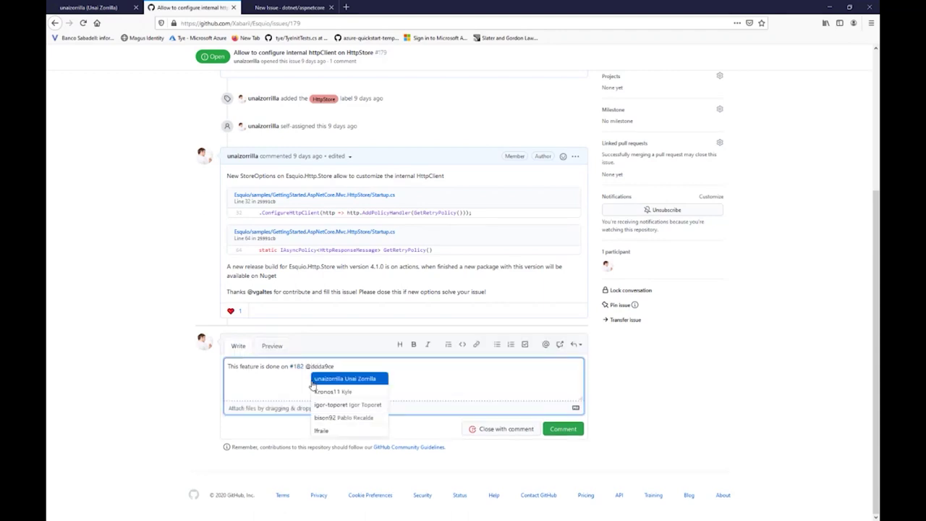
{"action": "key", "text": "Escape"}
- Remove the prefix from the commit hash and insert a reference to issue #178 before it
{"action": "key", "text": "BackSpace"}
{"action": "type", "text": "#178"}
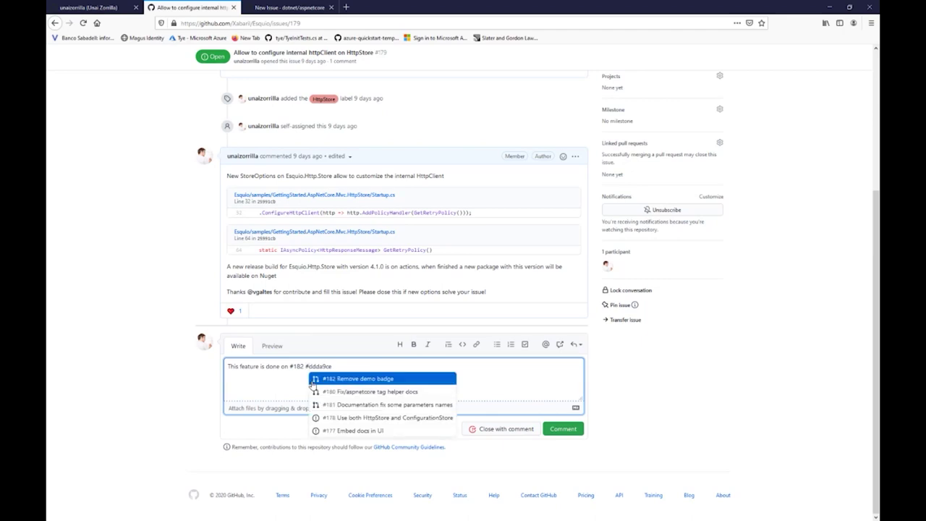
{"action": "left_click", "coordinate": [351, 418]}
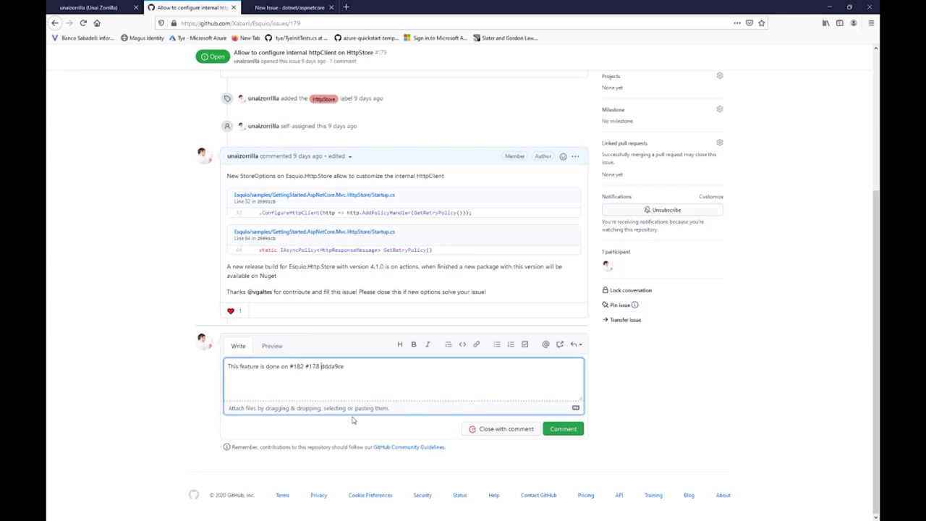
- Preview the comment and open the commit linked by the hash ddda9ce
{"action": "left_click", "coordinate": [272, 347]}
{"action": "mouse_move", "coordinate": [327, 370]}
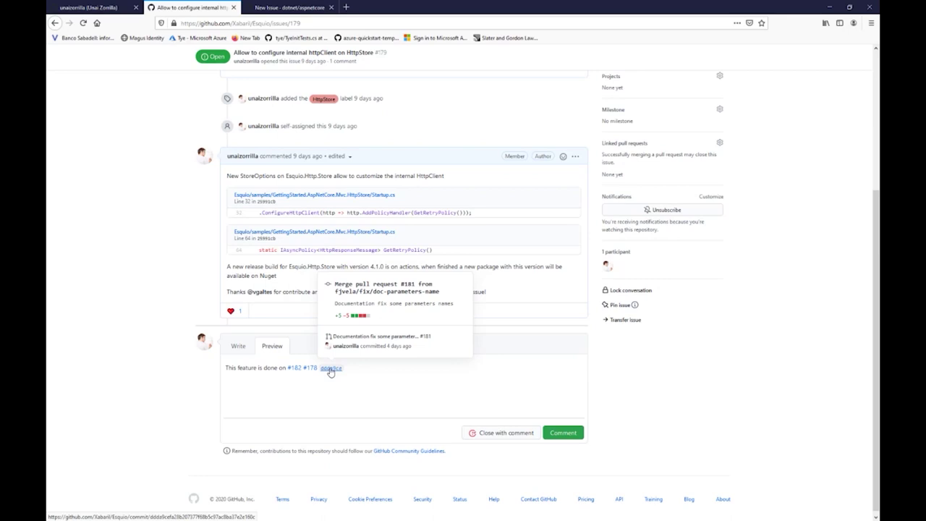
{"action": "left_click", "coordinate": [330, 369]}
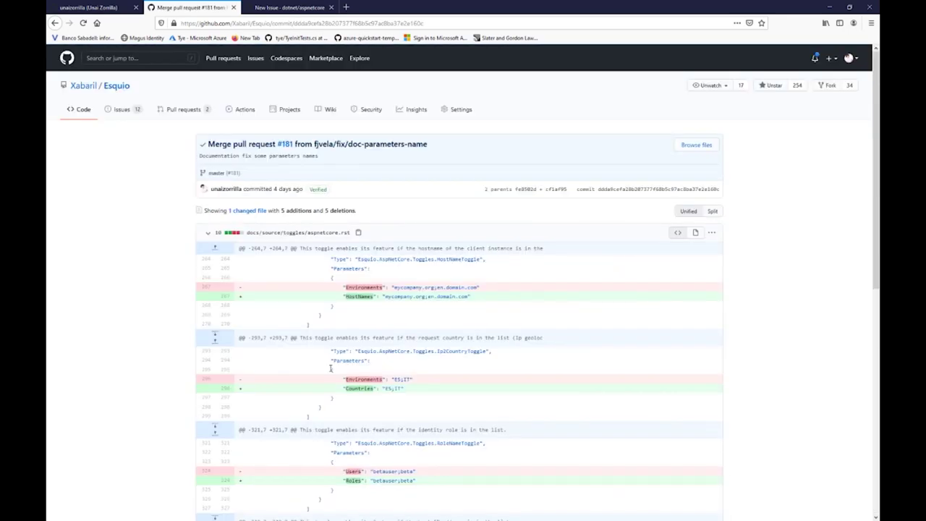
- Review the file changes of the merge commit for pull request #181 and return to the repository's issues list
{"action": "scroll", "coordinate": [330, 370], "scroll_direction": "down", "scroll_amount": 6}
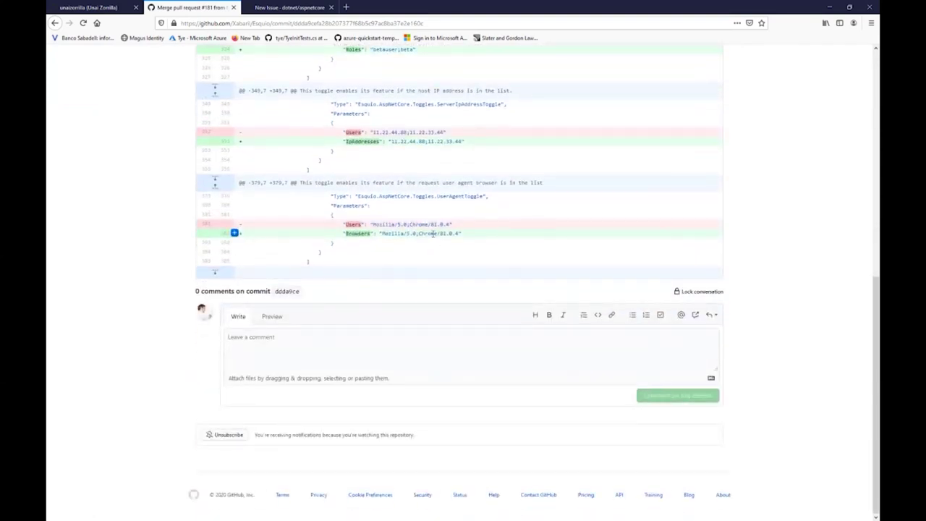
{"action": "scroll", "coordinate": [432, 234], "scroll_direction": "up", "scroll_amount": 10}
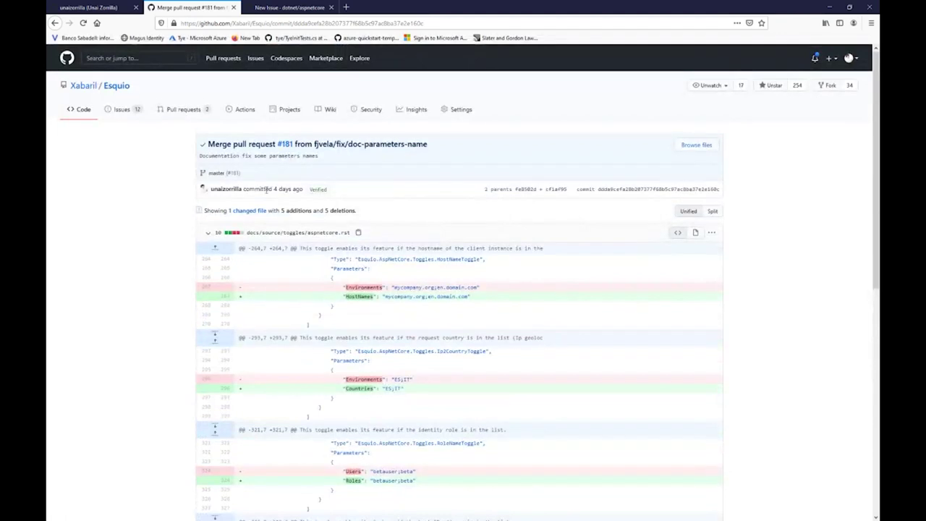
{"action": "left_click", "coordinate": [128, 111]}
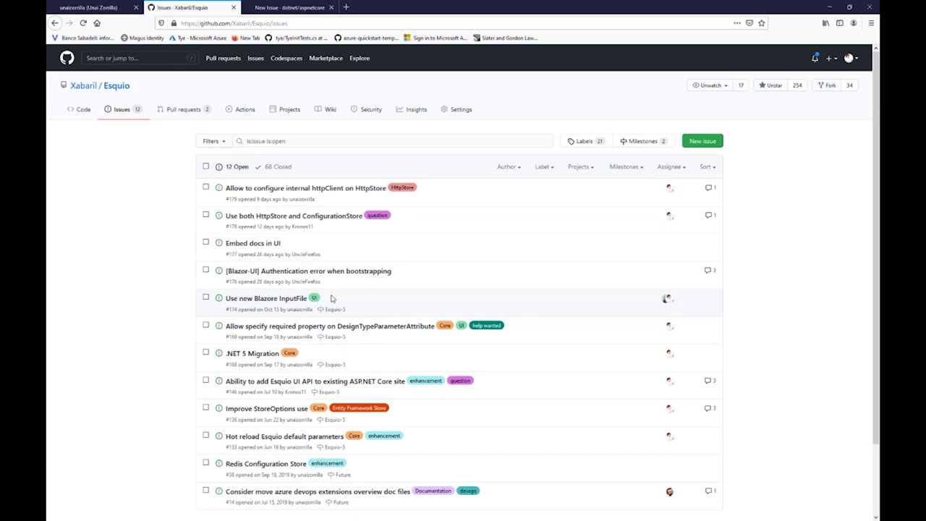
- View the issue "Use new Blazore InputFile" with its labels, assignees and milestone, and return to the issues list
{"action": "scroll", "coordinate": [320, 288], "scroll_direction": "down", "scroll_amount": 2}
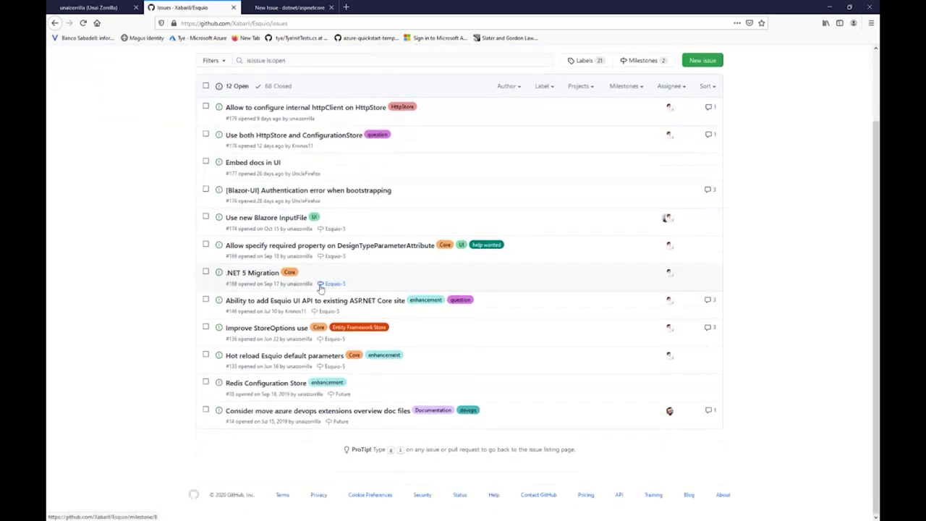
{"action": "left_click", "coordinate": [301, 218]}
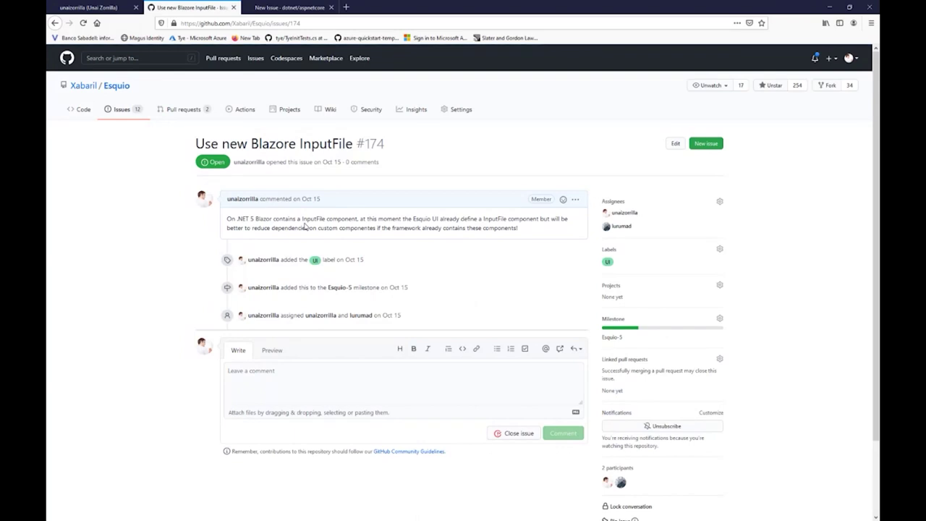
{"action": "left_click", "coordinate": [131, 113]}
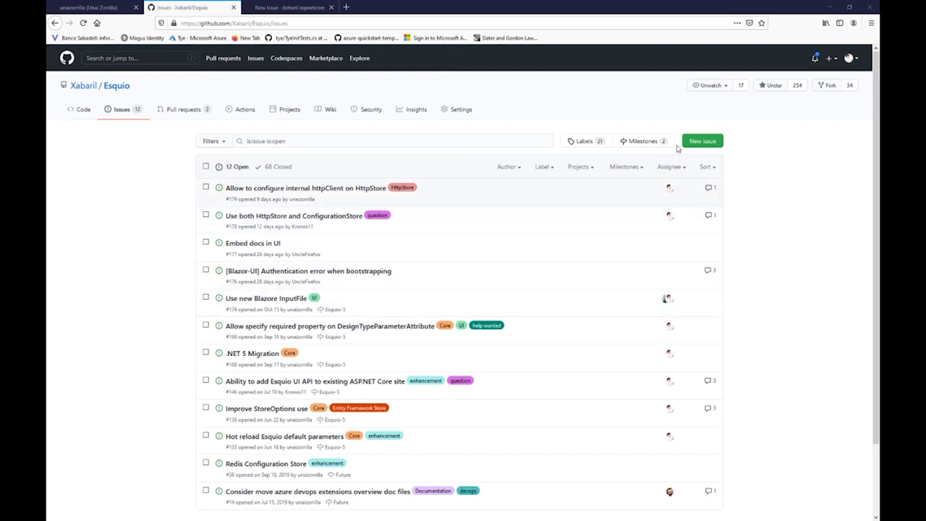
- Open the closed Esquio-4 milestone and list its closed issues
{"action": "left_click", "coordinate": [643, 141]}
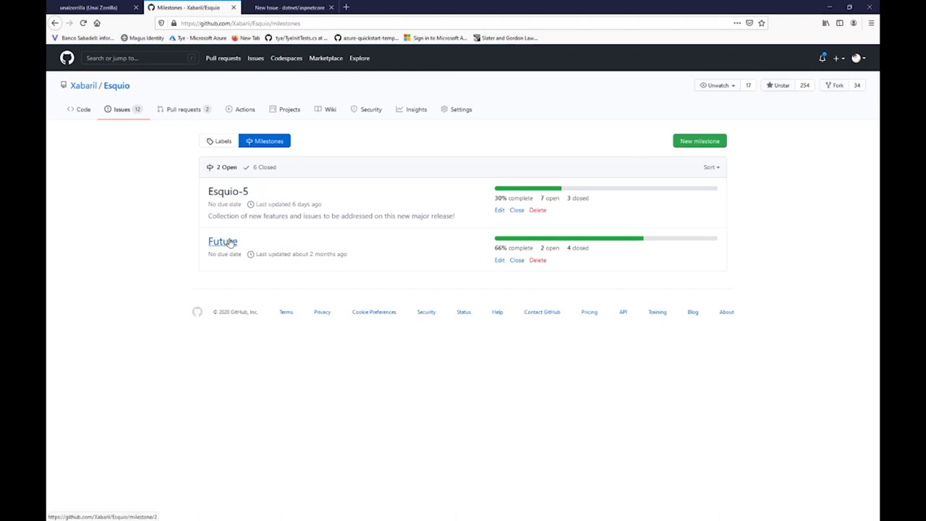
{"action": "left_click", "coordinate": [271, 167]}
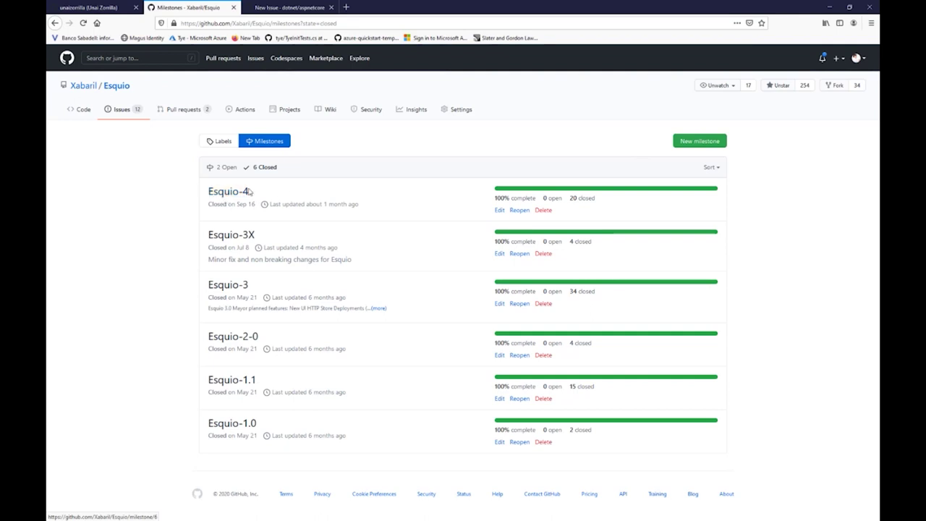
{"action": "left_click", "coordinate": [226, 191]}
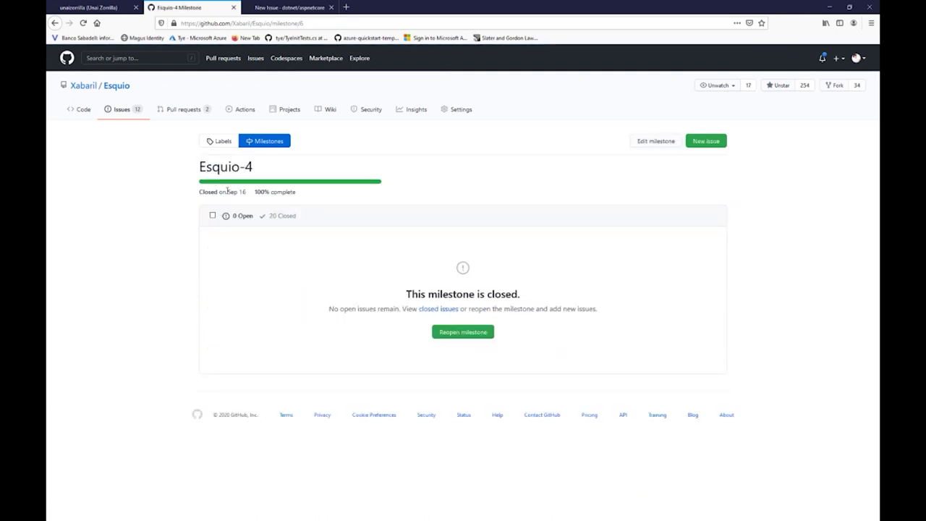
{"action": "left_click", "coordinate": [284, 215]}
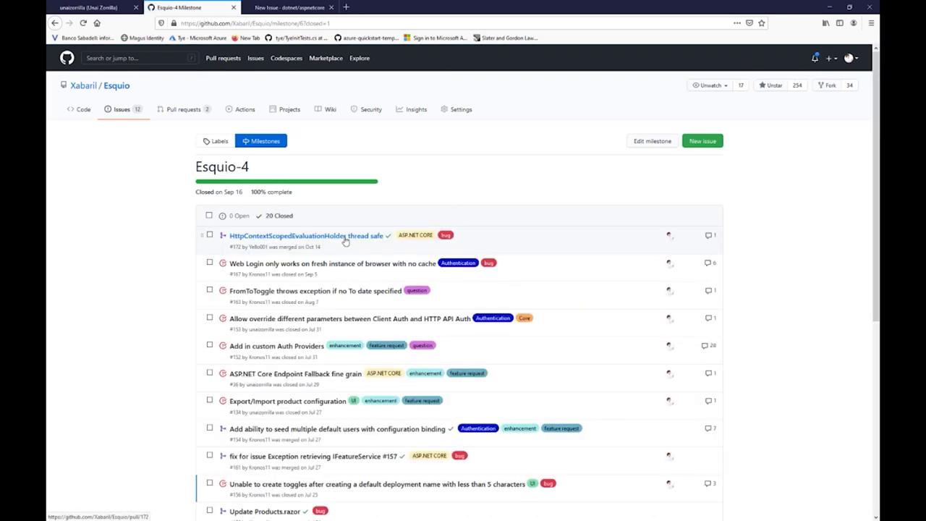
- Examine the closed issues and merged pull requests grouped under the Esquio-4 milestone, and return to the issues list
{"action": "mouse_move", "coordinate": [346, 241]}
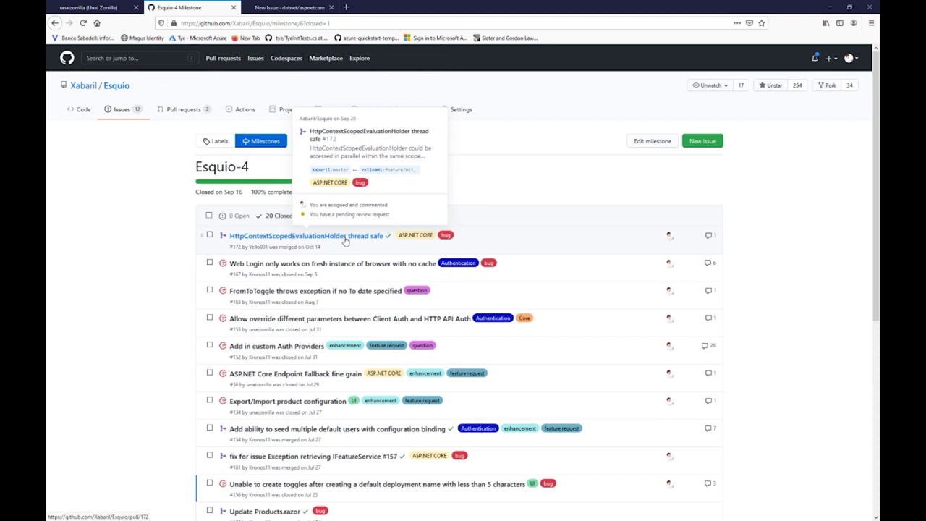
{"action": "left_click_drag", "start_coordinate": [255, 172], "coordinate": [199, 174]}
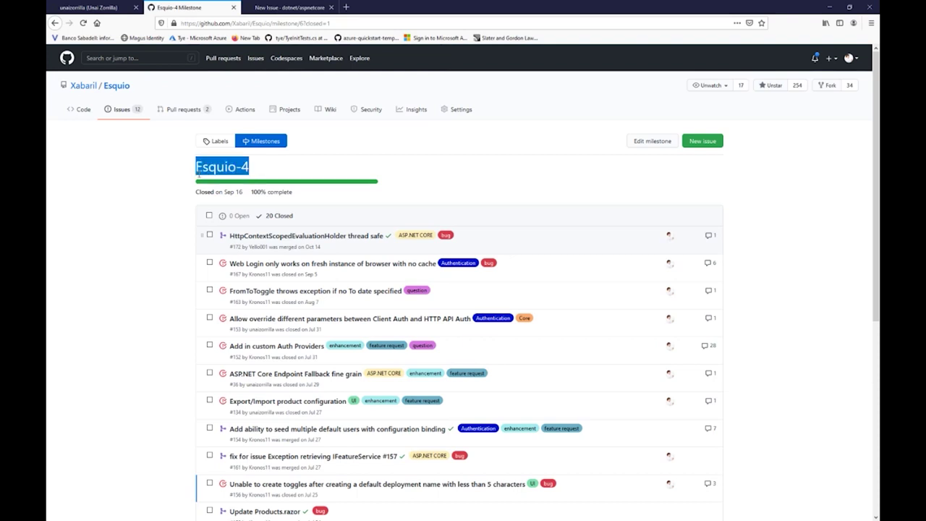
{"action": "scroll", "coordinate": [279, 226], "scroll_direction": "down", "scroll_amount": 5}
{"action": "scroll", "coordinate": [279, 226], "scroll_direction": "down", "scroll_amount": 2}
{"action": "scroll", "coordinate": [324, 146], "scroll_direction": "up", "scroll_amount": 4}
{"action": "scroll", "coordinate": [323, 146], "scroll_direction": "down", "scroll_amount": 4}
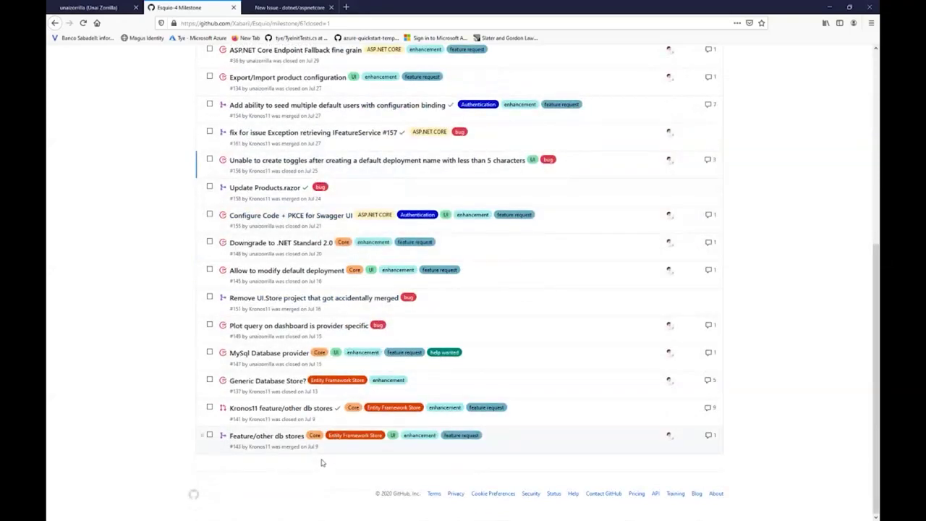
{"action": "scroll", "coordinate": [361, 165], "scroll_direction": "up", "scroll_amount": 4}
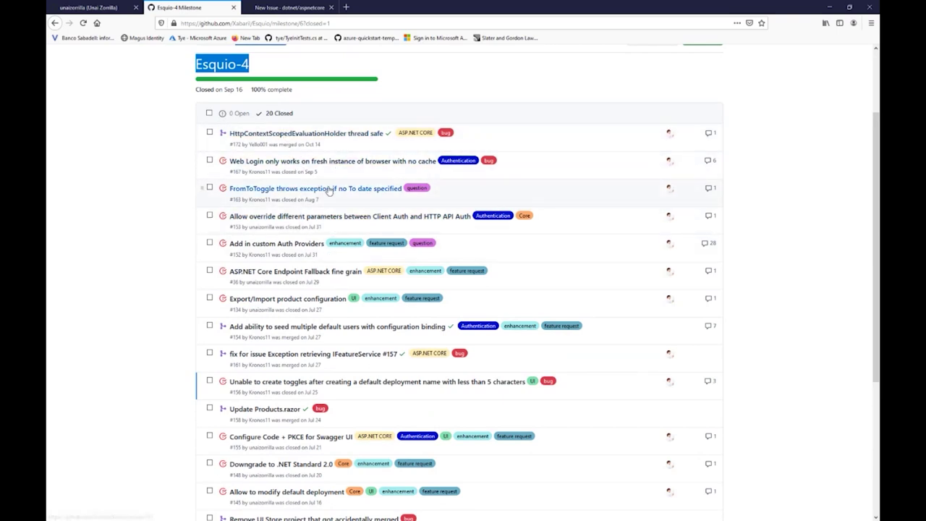
{"action": "mouse_move", "coordinate": [328, 190]}
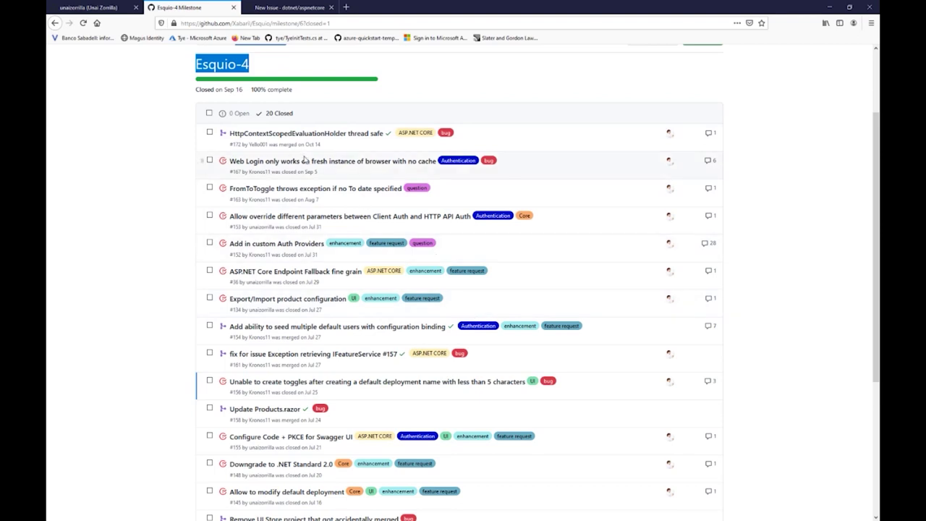
{"action": "scroll", "coordinate": [613, 177], "scroll_direction": "up", "scroll_amount": 3}
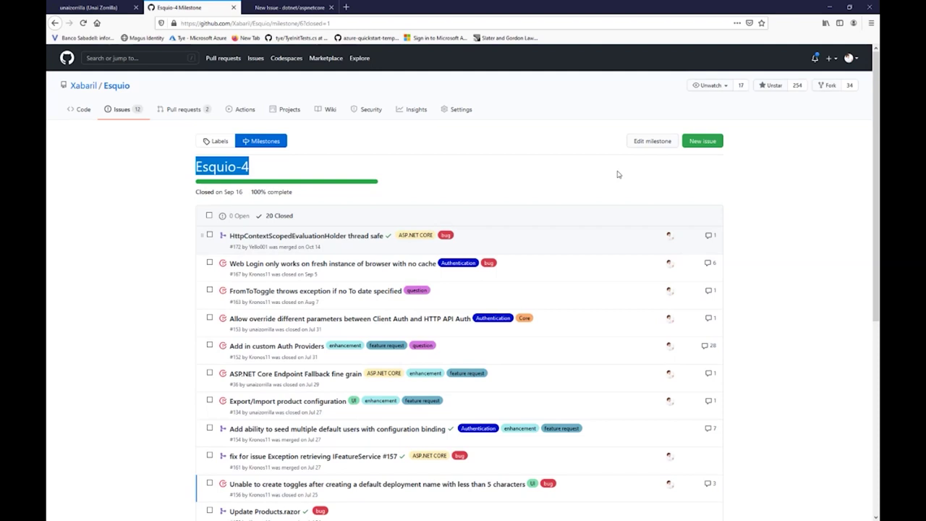
{"action": "left_click", "coordinate": [157, 220]}
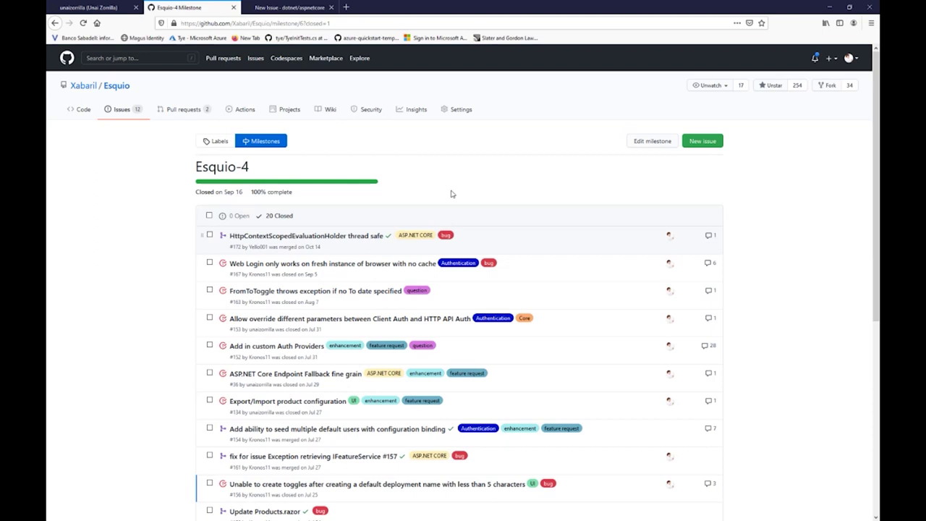
{"action": "left_click", "coordinate": [131, 112]}
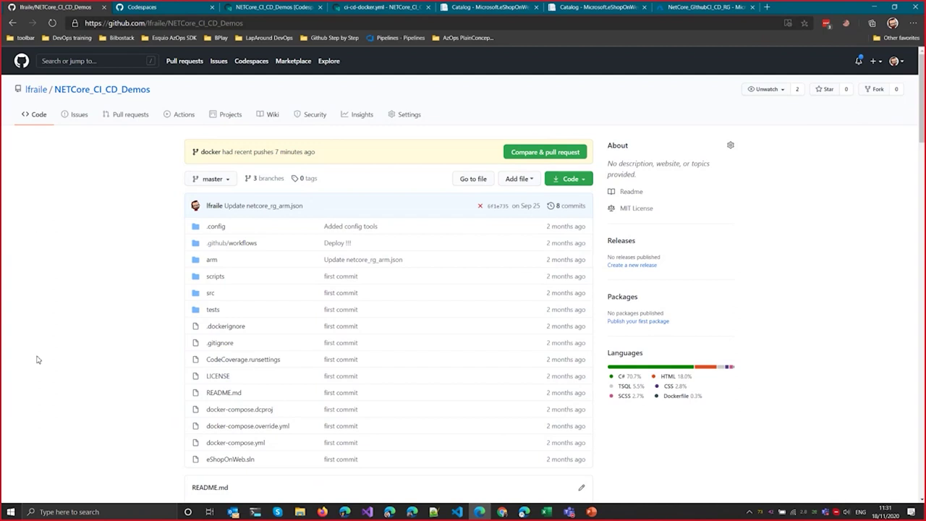
- Start a new project board in the NETCore_CI_CD_Demos repository and name it MiPrimerPRoyecto
{"action": "left_click", "coordinate": [68, 119]}
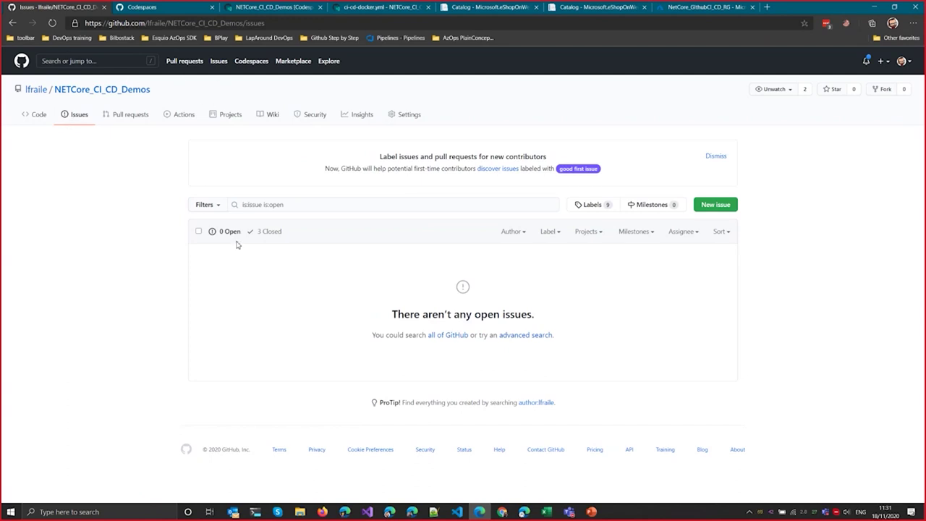
{"action": "left_click", "coordinate": [231, 120]}
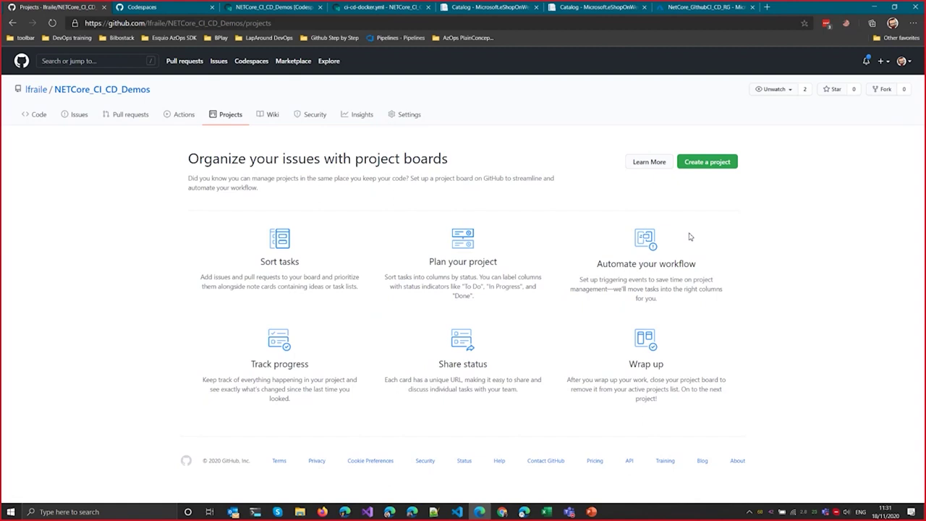
{"action": "left_click", "coordinate": [715, 163]}
{"action": "type", "text": "Mi"}
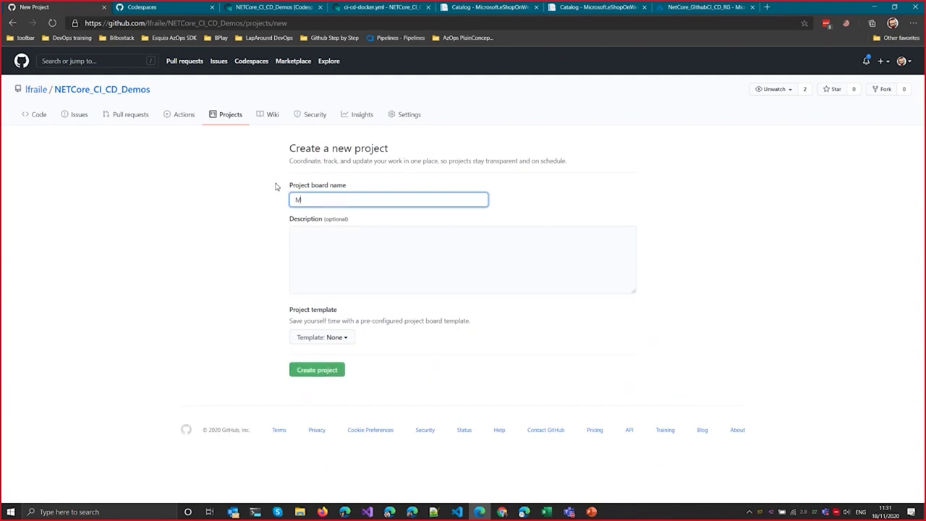
{"action": "type", "text": "Primer"}
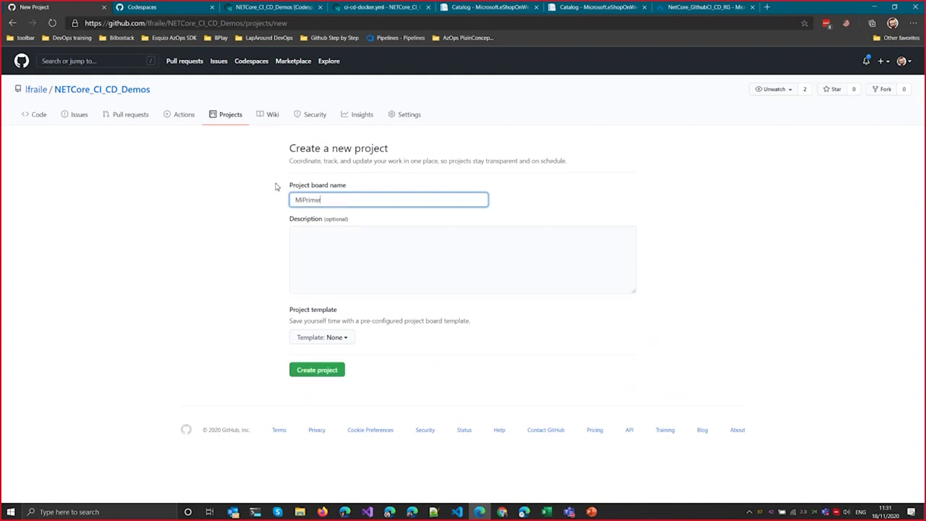
{"action": "type", "text": "PRoyecto"}
- Choose the Basic kanban template, extend the board name to MiPrimerPRoyectoBasicKanban, and create the project
{"action": "left_click", "coordinate": [344, 237]}
{"action": "left_click", "coordinate": [343, 338]}
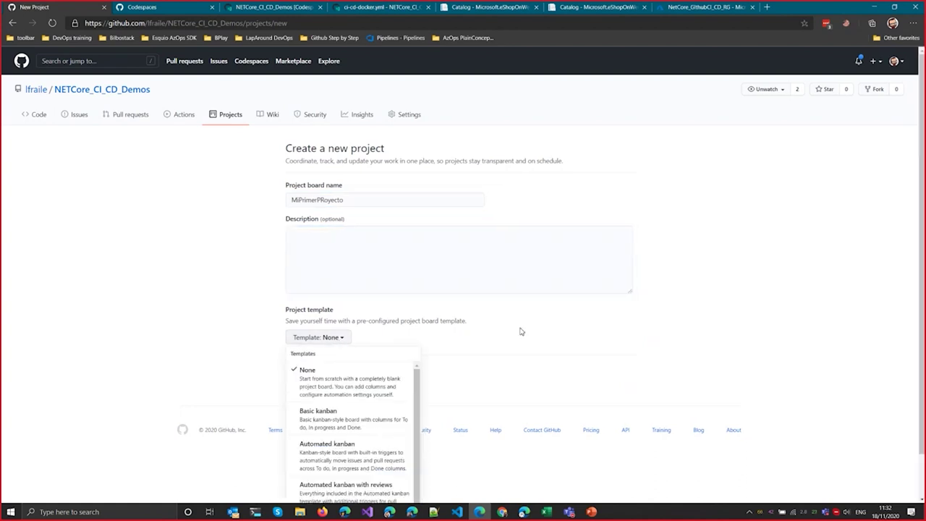
{"action": "scroll", "coordinate": [552, 359], "scroll_direction": "down", "scroll_amount": 1}
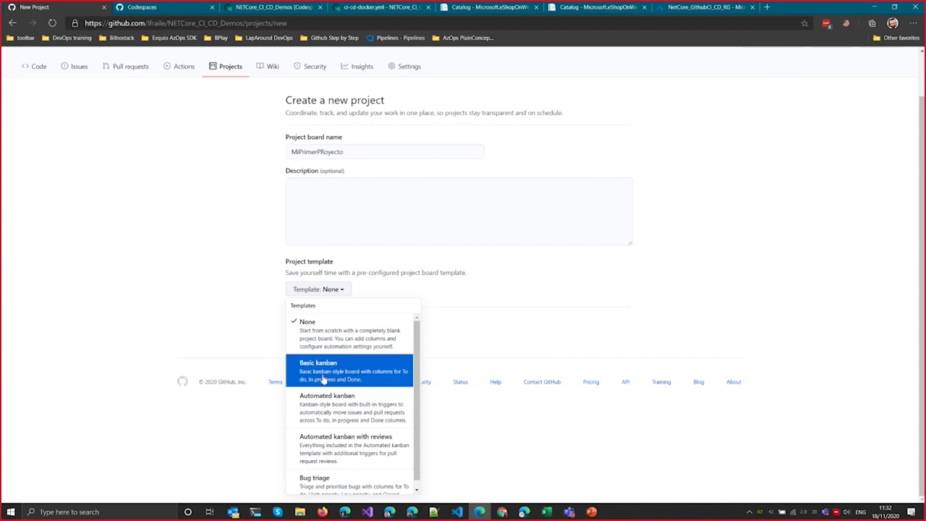
{"action": "left_click", "coordinate": [325, 377]}
{"action": "left_click", "coordinate": [356, 204]}
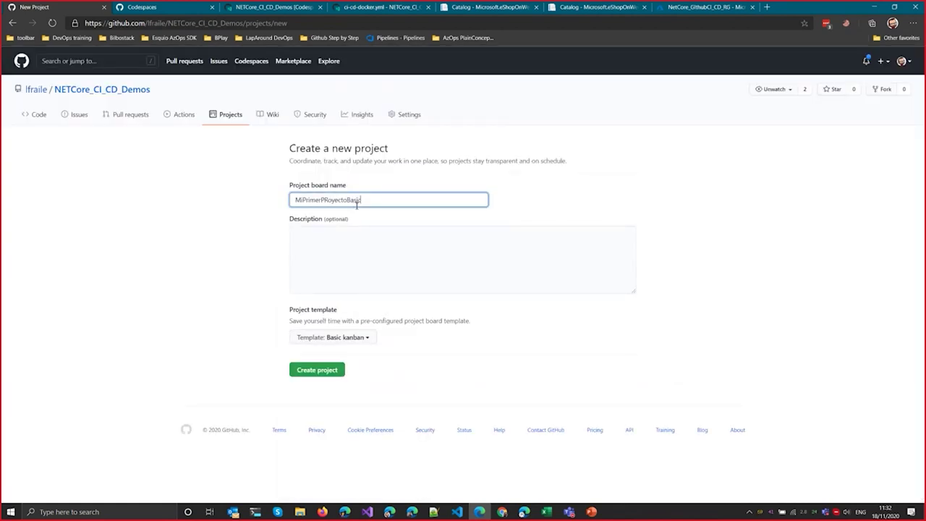
{"action": "left_click", "coordinate": [312, 384]}
{"action": "left_click", "coordinate": [313, 371]}
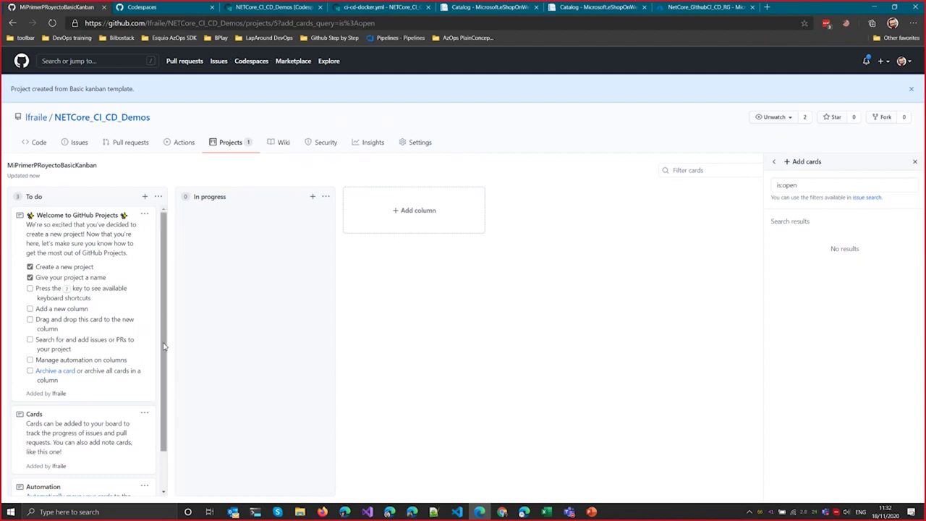
- Try to add a column named Done with the Done automation preset to the project board
{"action": "mouse_move", "coordinate": [69, 168]}
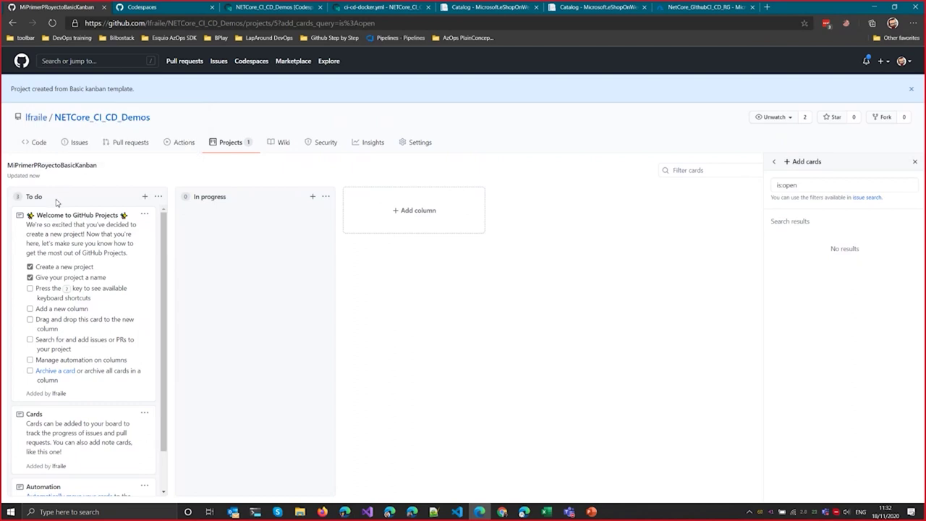
{"action": "left_click", "coordinate": [420, 211]}
{"action": "type", "text": "Done"}
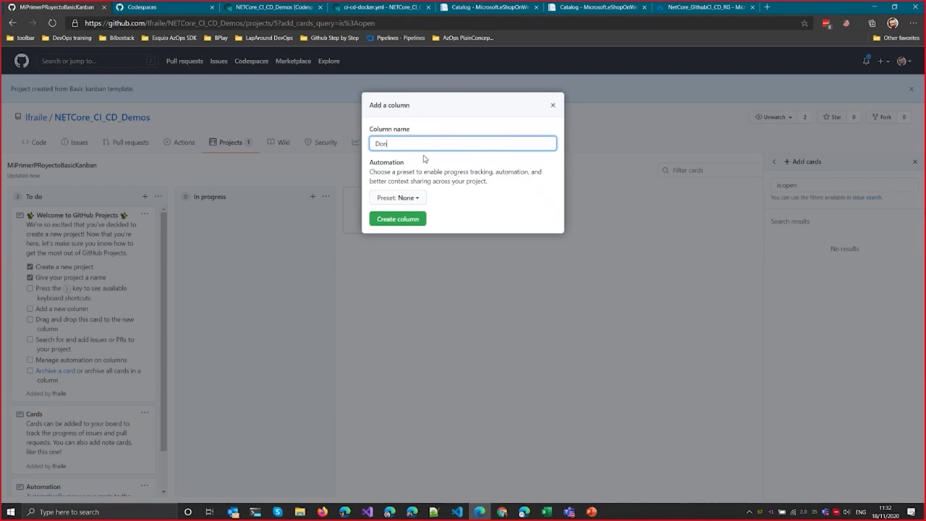
{"action": "left_click", "coordinate": [408, 199]}
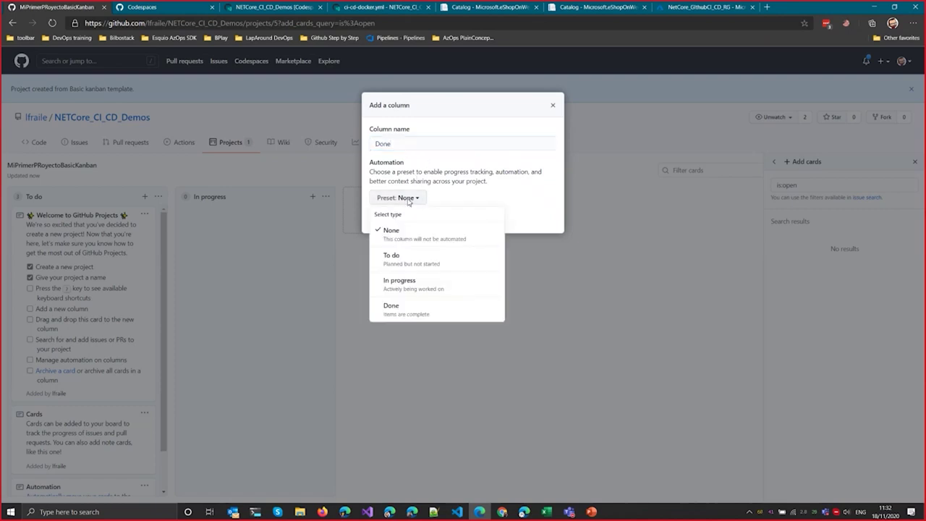
{"action": "left_click", "coordinate": [435, 317]}
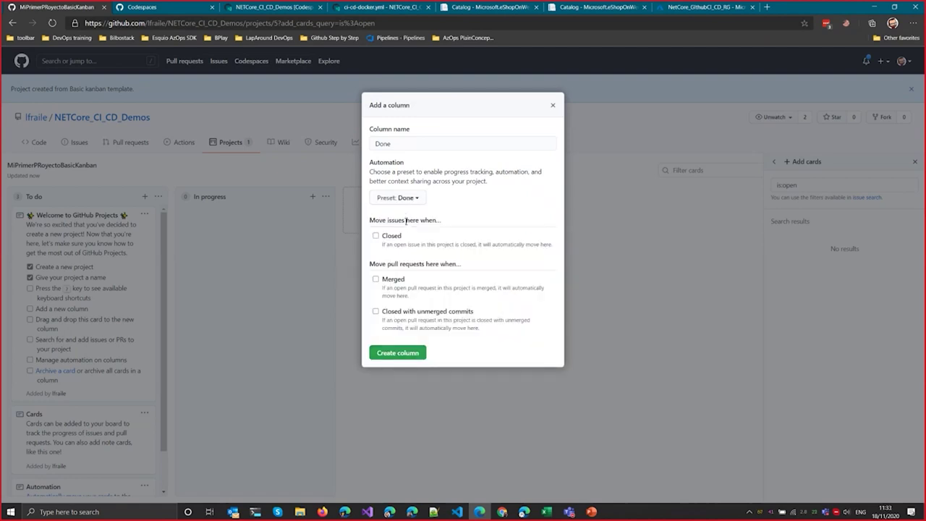
{"action": "left_click", "coordinate": [405, 355]}
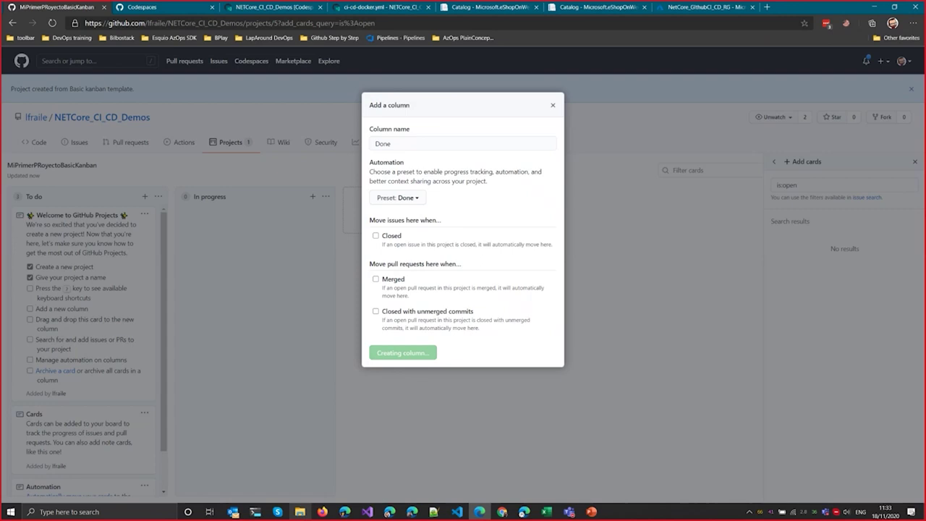
- Add a column named MiDone without automation to the board and look through the To do cards
{"action": "left_click", "coordinate": [444, 144]}
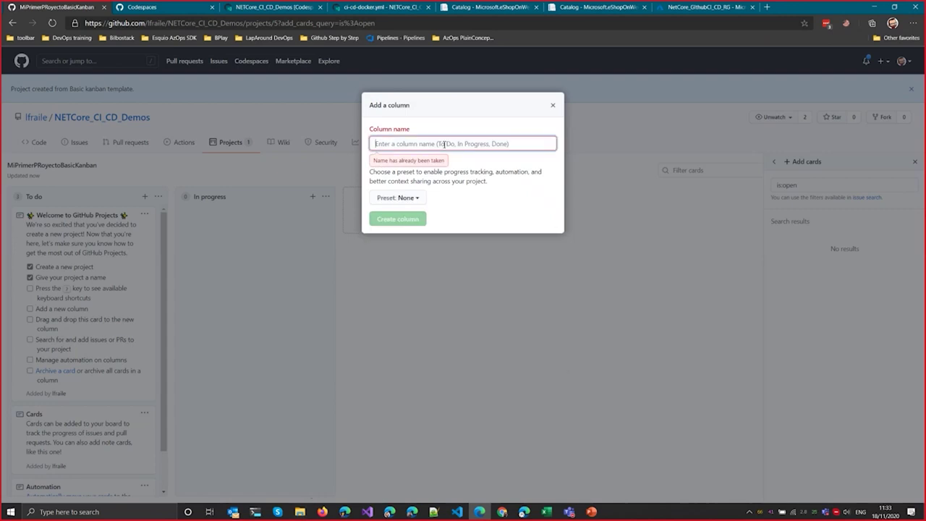
{"action": "type", "text": "MiDone"}
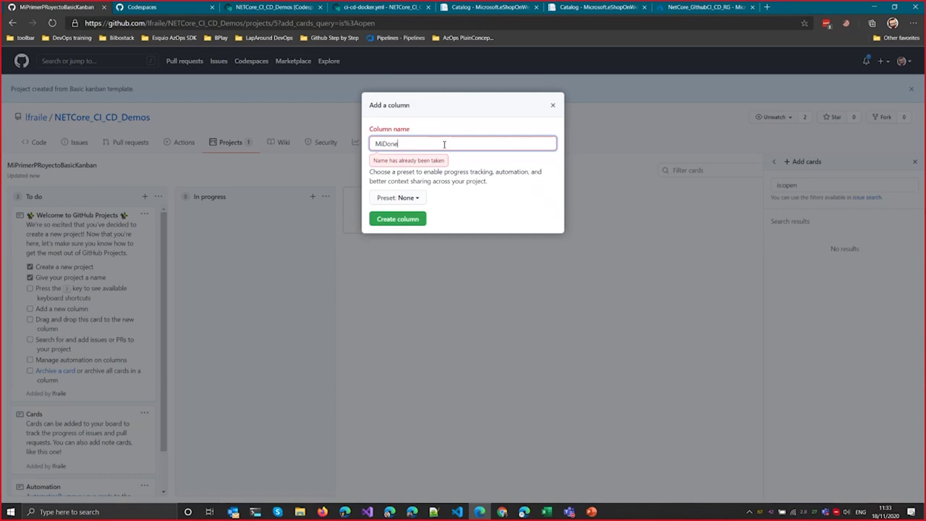
{"action": "left_click", "coordinate": [397, 218]}
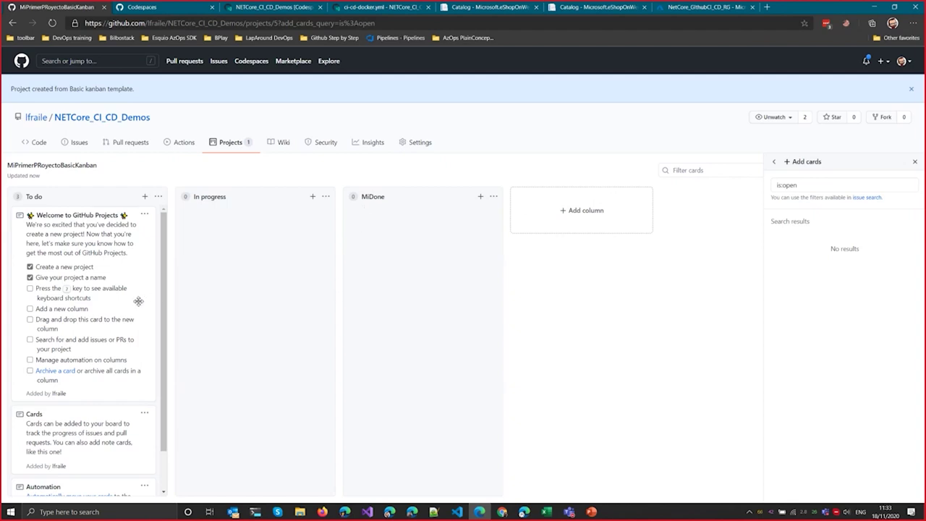
{"action": "scroll", "coordinate": [138, 301], "scroll_direction": "down", "scroll_amount": 2}
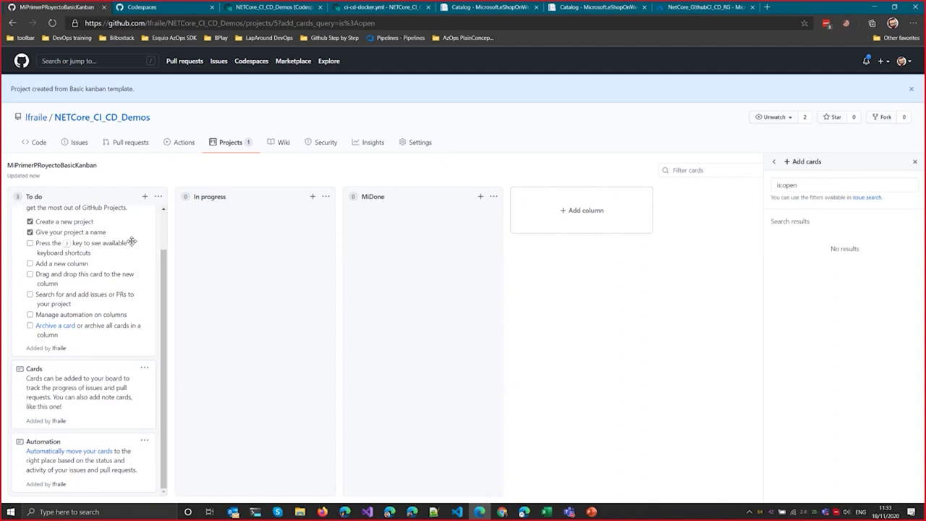
- Check the repository's issues list and reopen the MiPrimerPRoyectoBasicKanban project board
{"action": "left_click", "coordinate": [75, 144]}
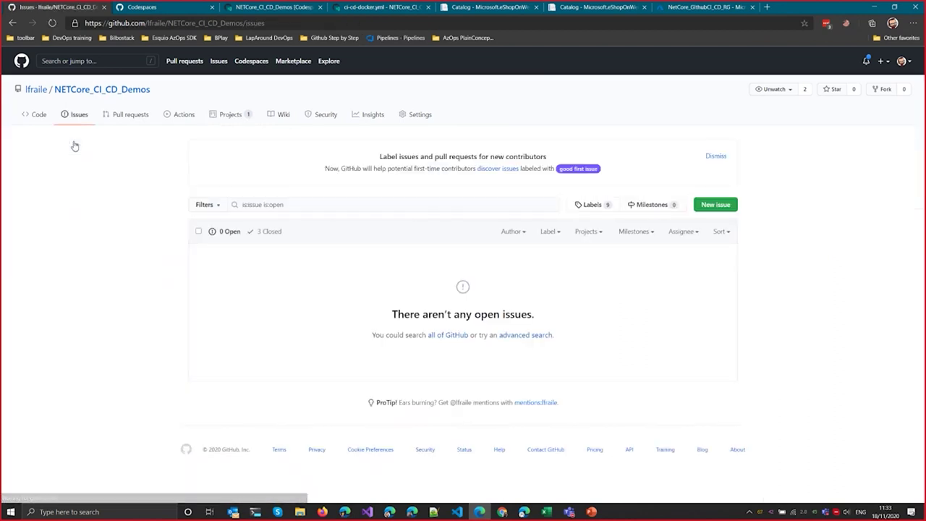
{"action": "left_click", "coordinate": [222, 118]}
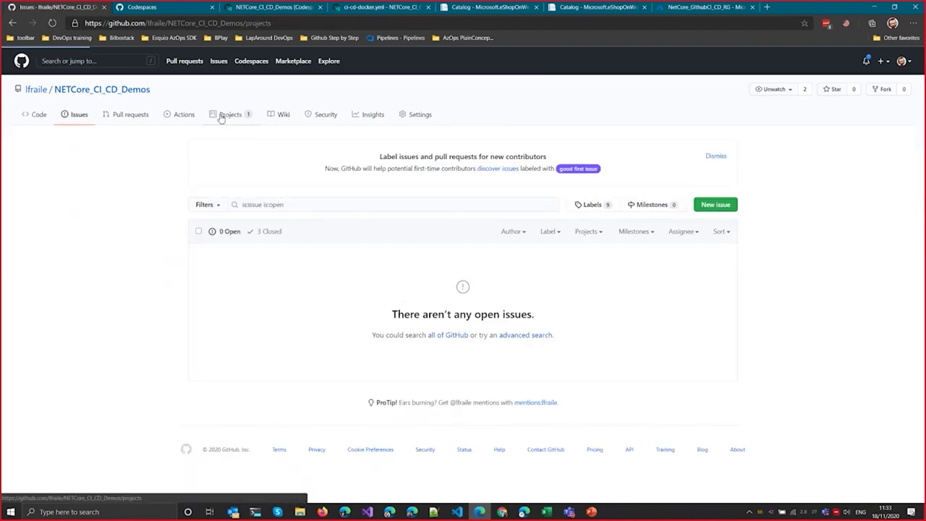
{"action": "left_click", "coordinate": [281, 200]}
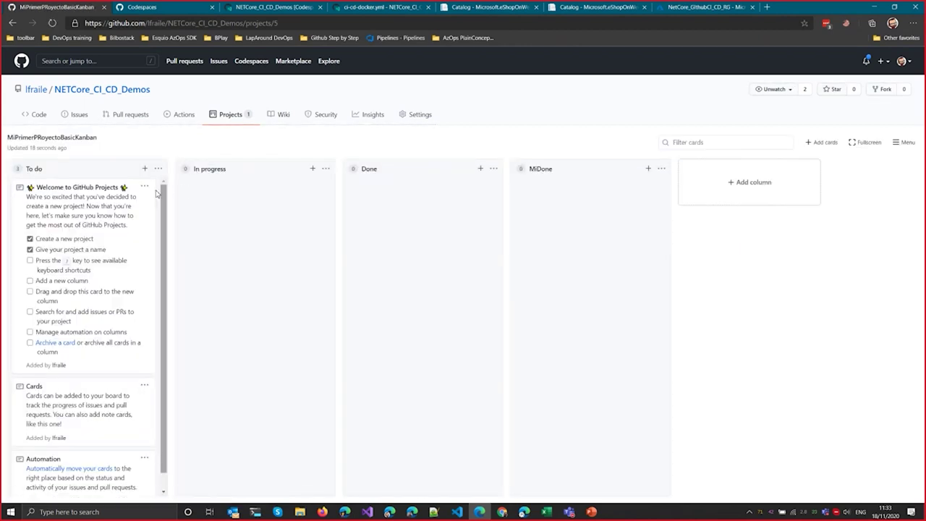
- Convert the Cards note in the To do column to an issue, keeping the suggested title and body
{"action": "left_click", "coordinate": [145, 188]}
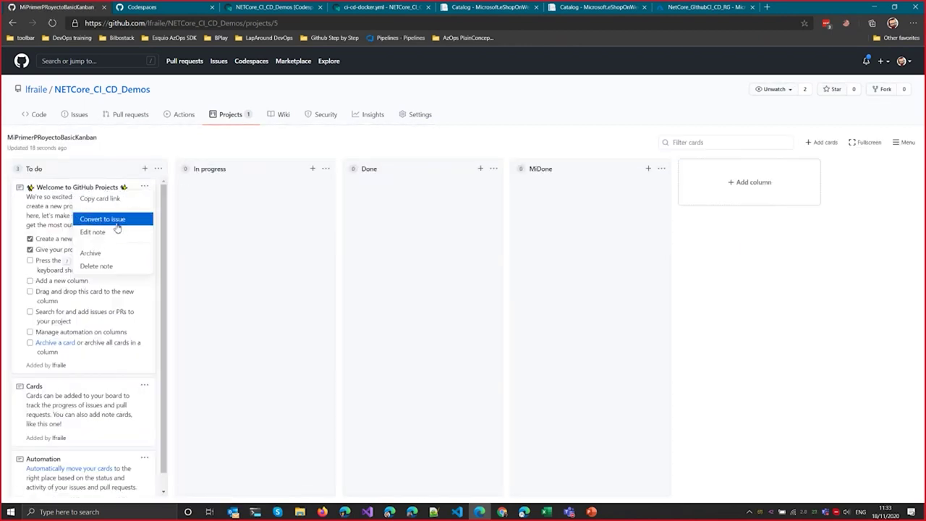
{"action": "left_click", "coordinate": [144, 385]}
{"action": "left_click", "coordinate": [116, 418]}
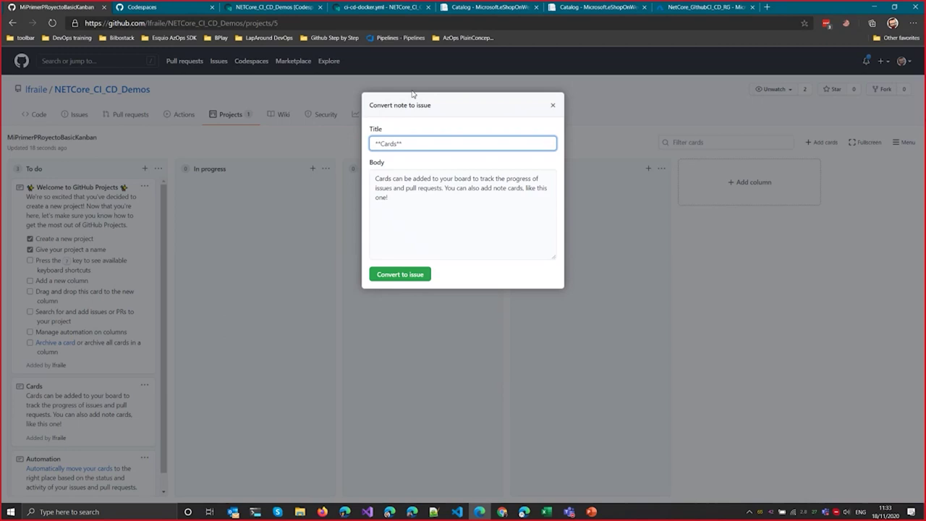
{"action": "left_click", "coordinate": [407, 277]}
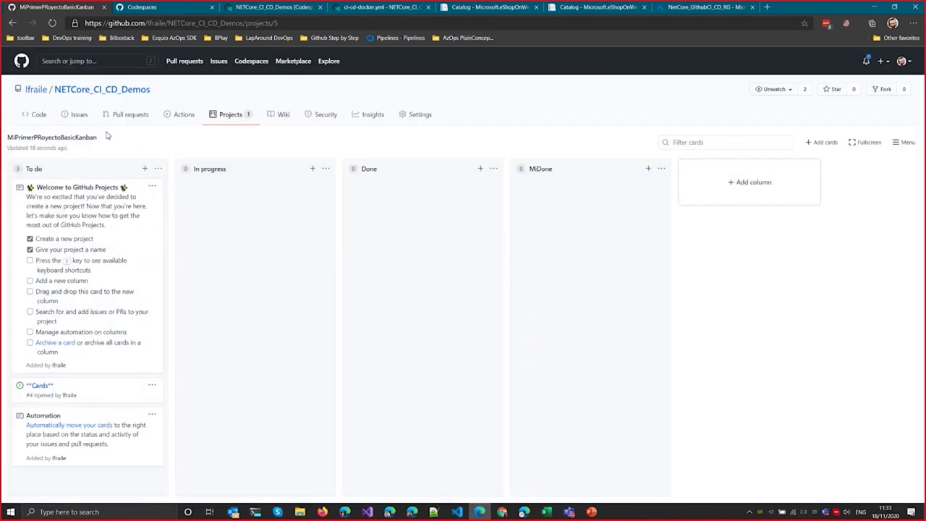
- Open the **Cards** issue from the issues list, set its project column to In progress, and view it on the board
{"action": "left_click", "coordinate": [78, 116]}
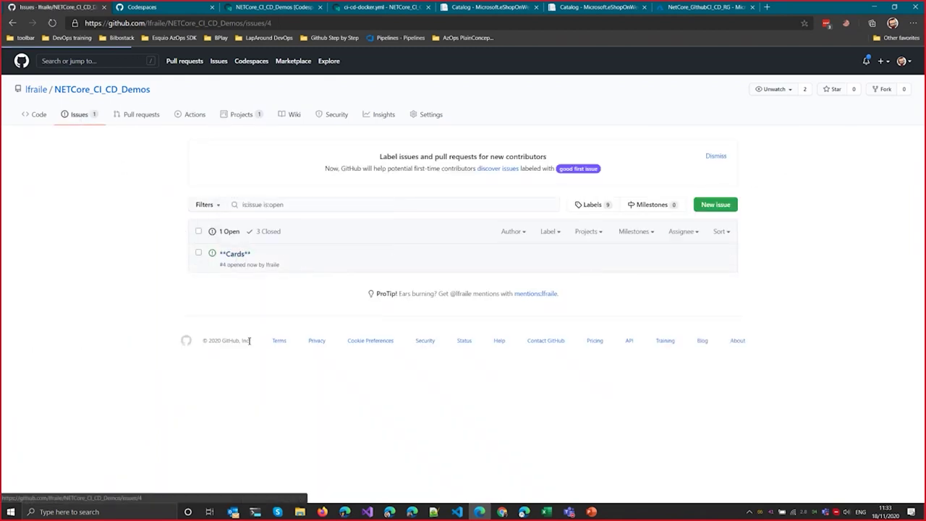
{"action": "left_click", "coordinate": [236, 254]}
{"action": "key", "text": "alt+Left"}
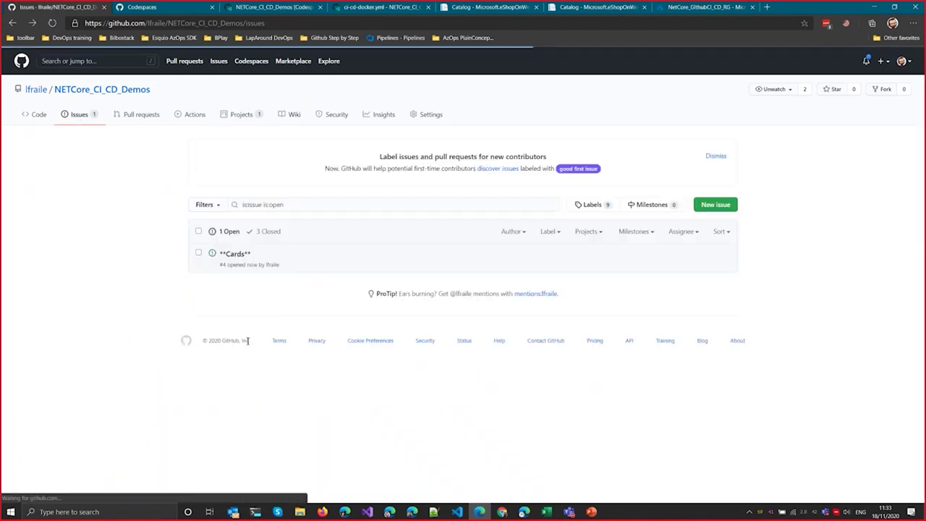
{"action": "left_click", "coordinate": [233, 254]}
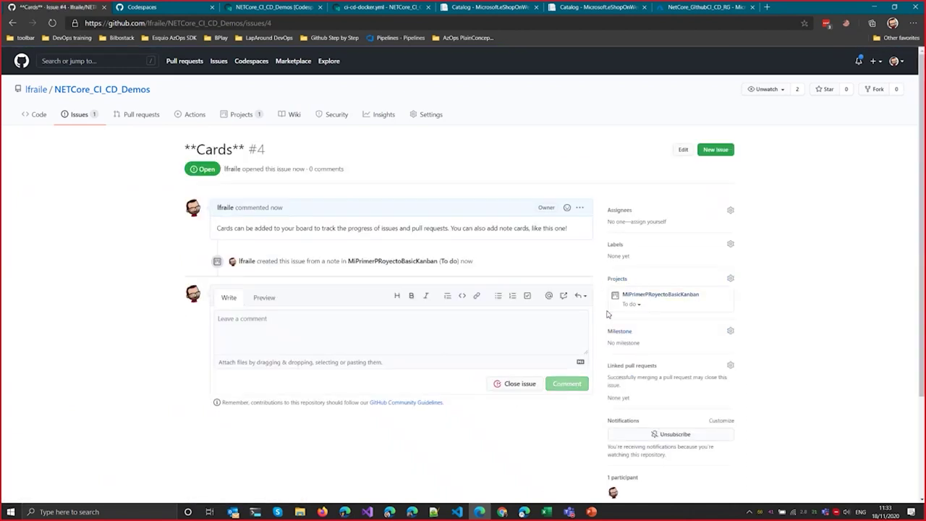
{"action": "left_click", "coordinate": [633, 304]}
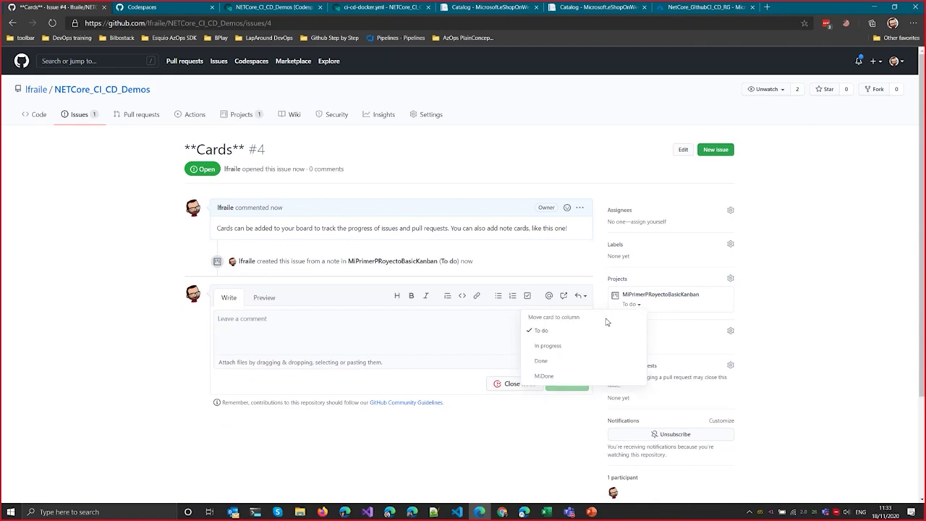
{"action": "left_click", "coordinate": [548, 347]}
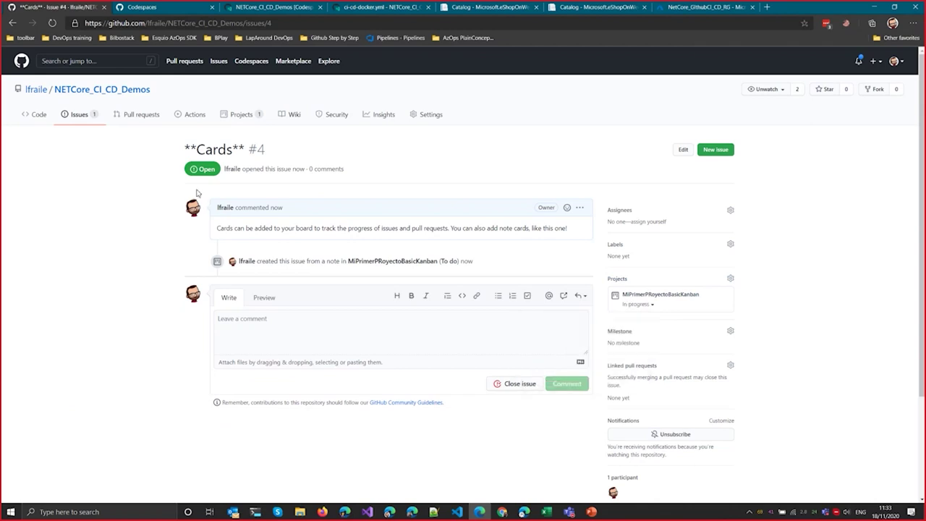
{"action": "left_click", "coordinate": [686, 297]}
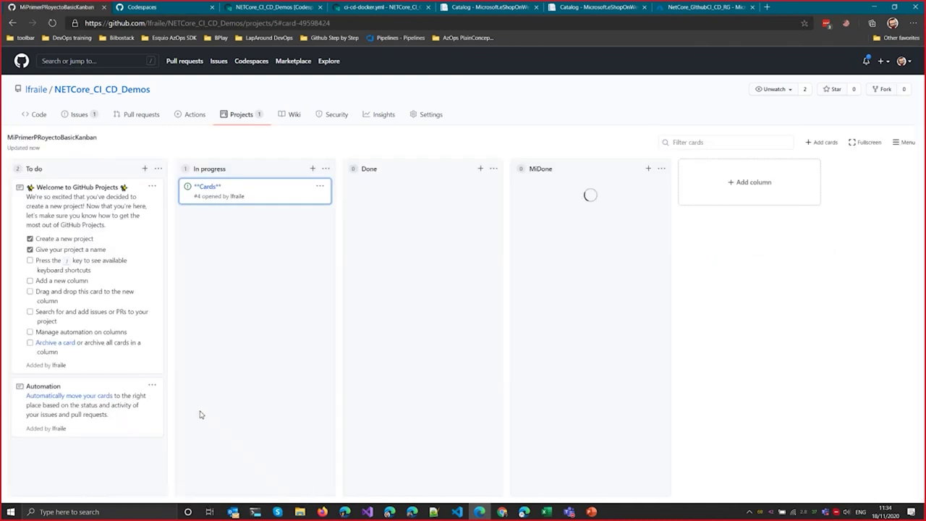
{"action": "left_click_drag", "start_coordinate": [225, 181], "coordinate": [230, 204]}
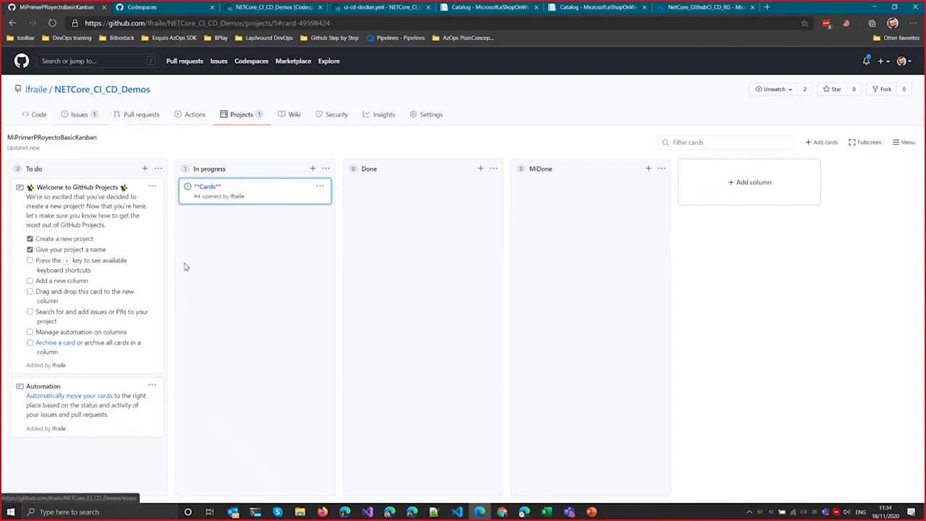
- Delete the Automation note from the To do column
{"action": "left_click", "coordinate": [152, 385]}
{"action": "left_click", "coordinate": [120, 465]}
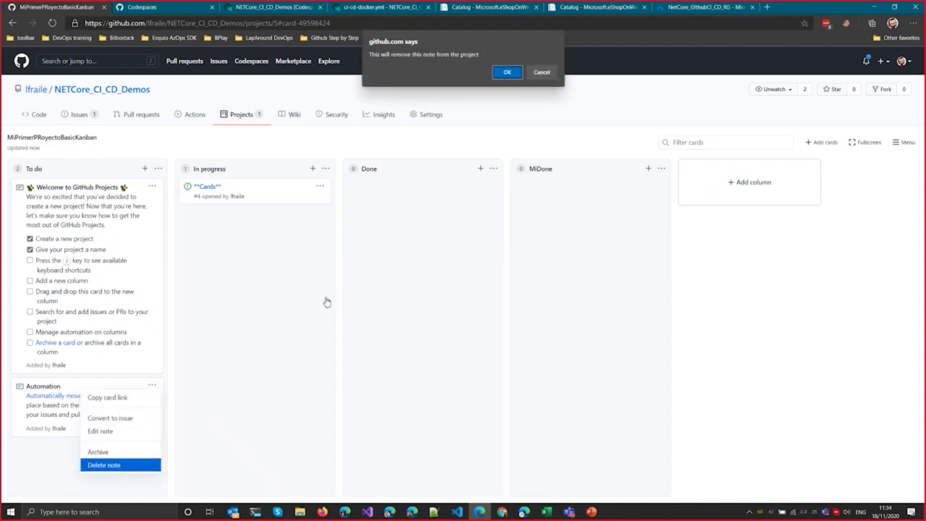
{"action": "left_click", "coordinate": [507, 73]}
- Create an issue titled Mi nuevo issue and assign it to the MiPrimerPRoyectoBasicKanban project
{"action": "left_click", "coordinate": [93, 116]}
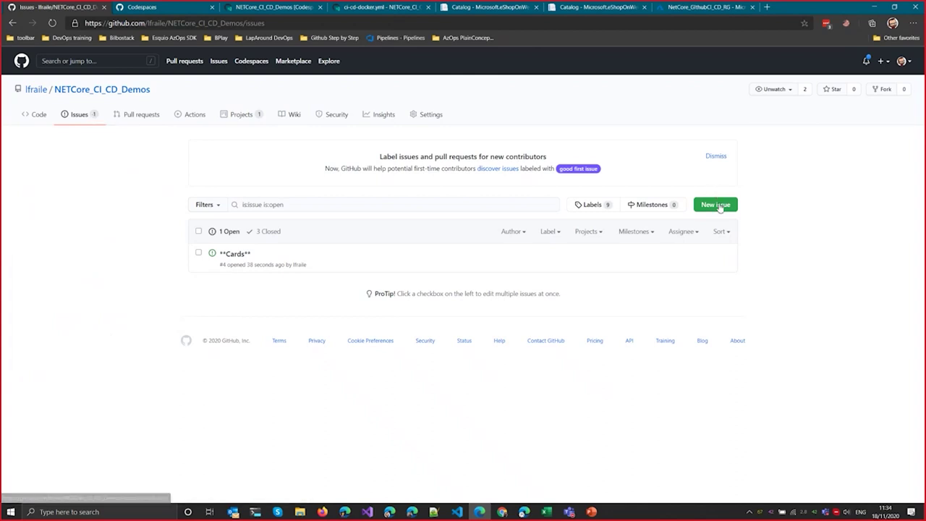
{"action": "left_click", "coordinate": [719, 205]}
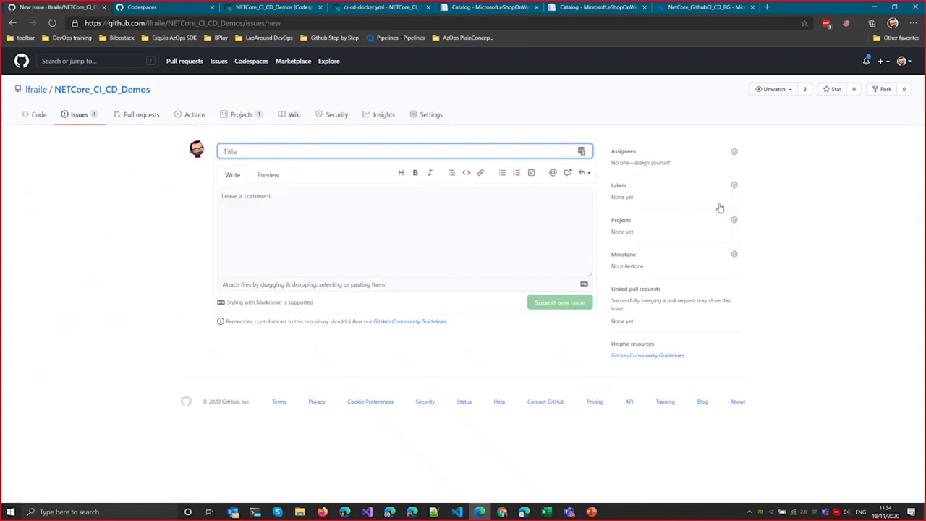
{"action": "type", "text": "Mi nuevo issue"}
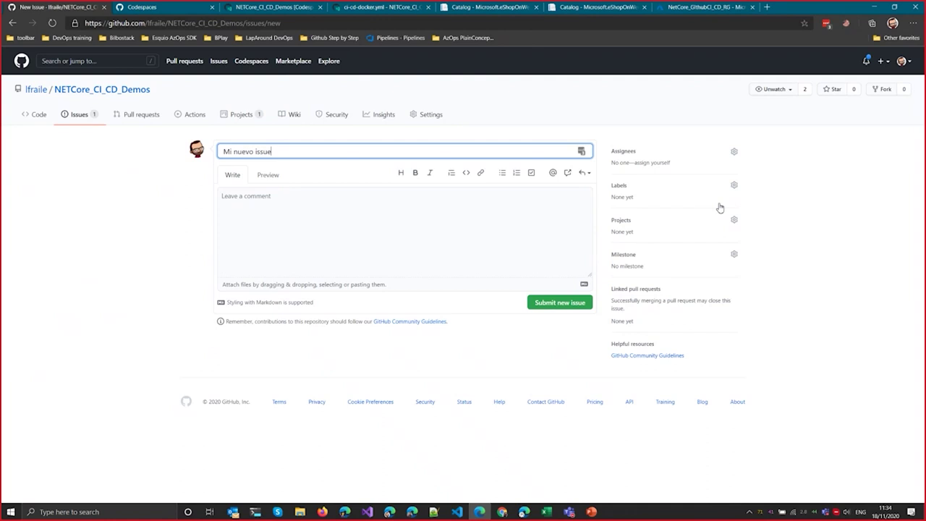
{"action": "left_click", "coordinate": [734, 221]}
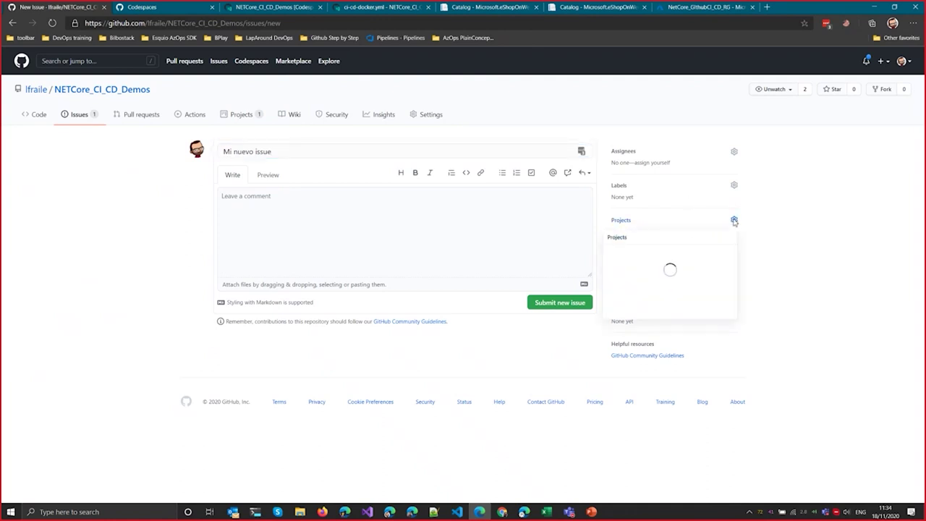
{"action": "left_click", "coordinate": [674, 292]}
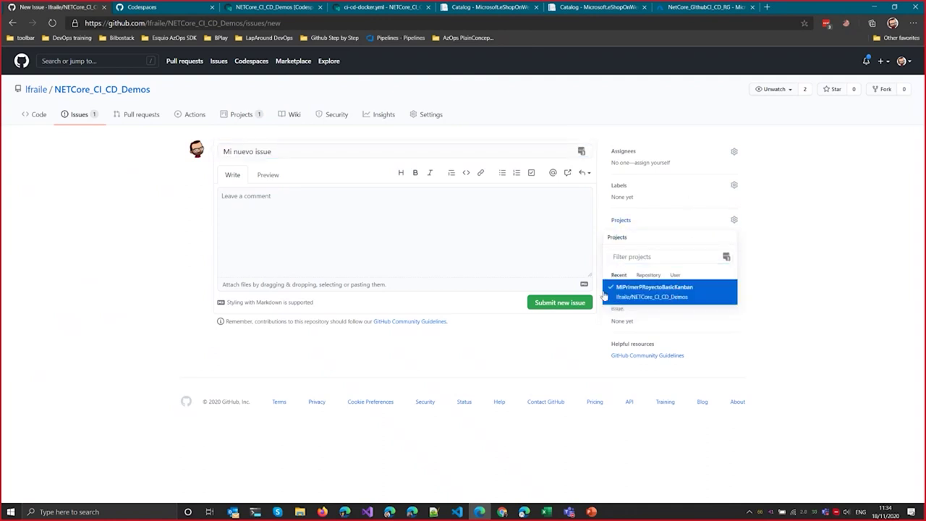
{"action": "left_click", "coordinate": [572, 305]}
{"action": "left_click", "coordinate": [572, 304]}
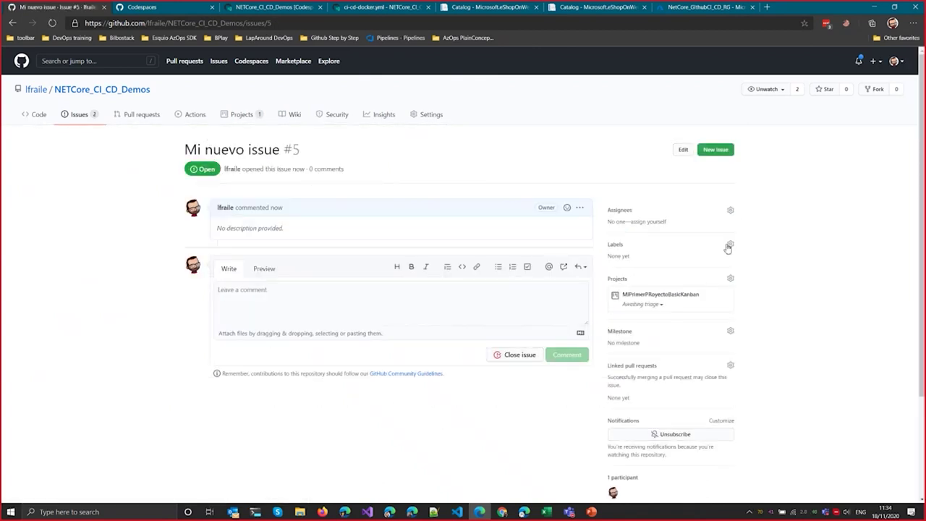
- Open the project board in a separate tab, move Mi nuevo issue to the To do column from its issue page, and check the board
{"action": "middle_click", "coordinate": [670, 296]}
{"action": "left_click", "coordinate": [178, 8]}
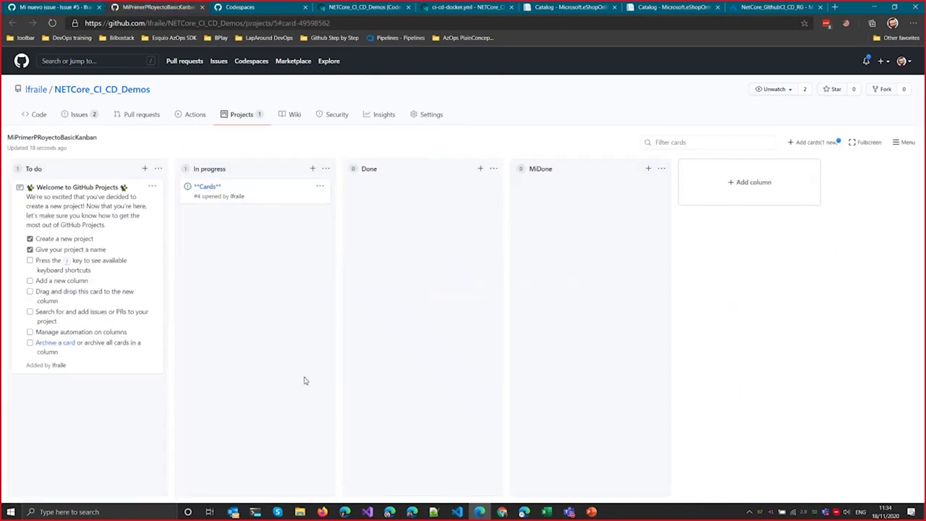
{"action": "key", "text": "F5"}
{"action": "left_click", "coordinate": [81, 6]}
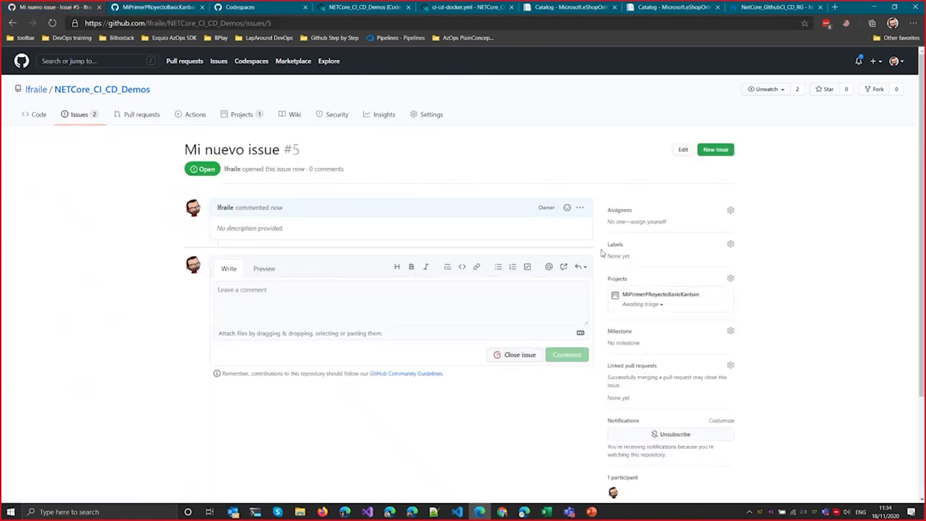
{"action": "left_click", "coordinate": [658, 304]}
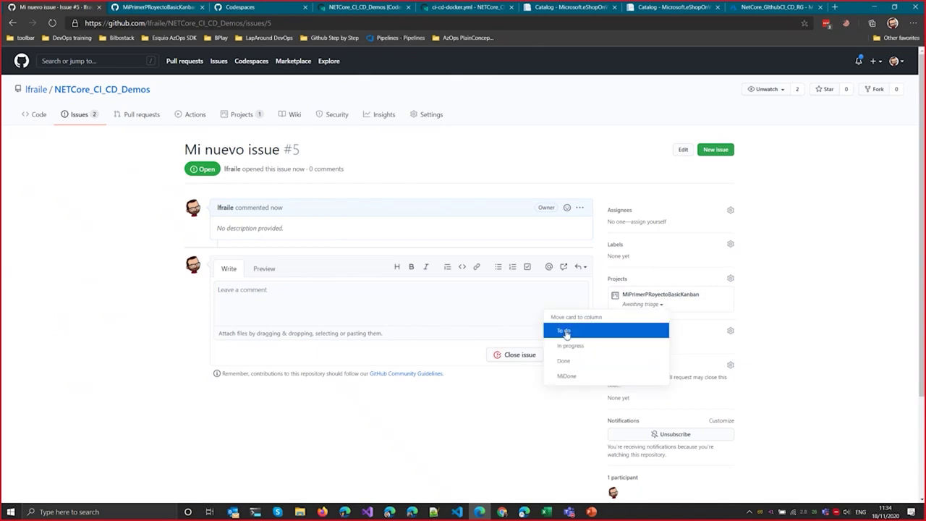
{"action": "left_click", "coordinate": [566, 331]}
{"action": "left_click", "coordinate": [157, 9]}
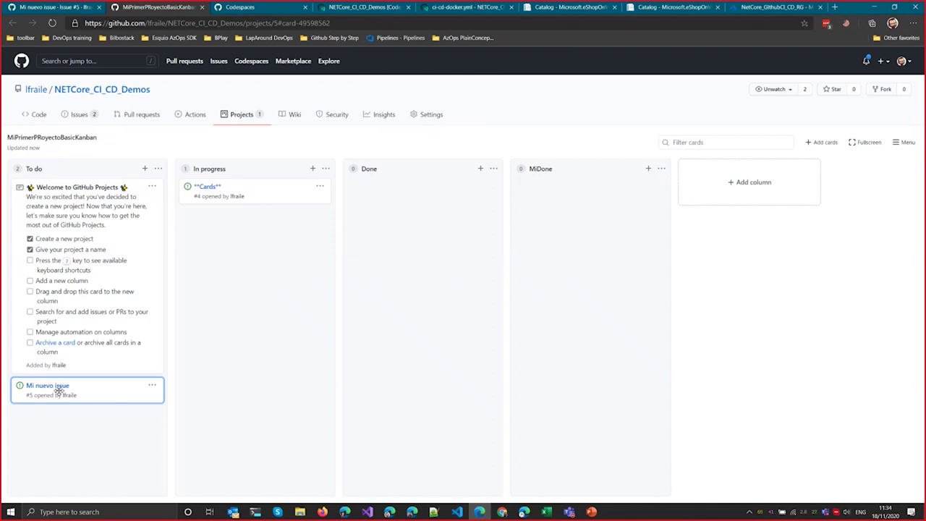
- Create a project named MiNuevoProyectoAutomatizado from the Automated kanban with reviews template
{"action": "left_click", "coordinate": [241, 117]}
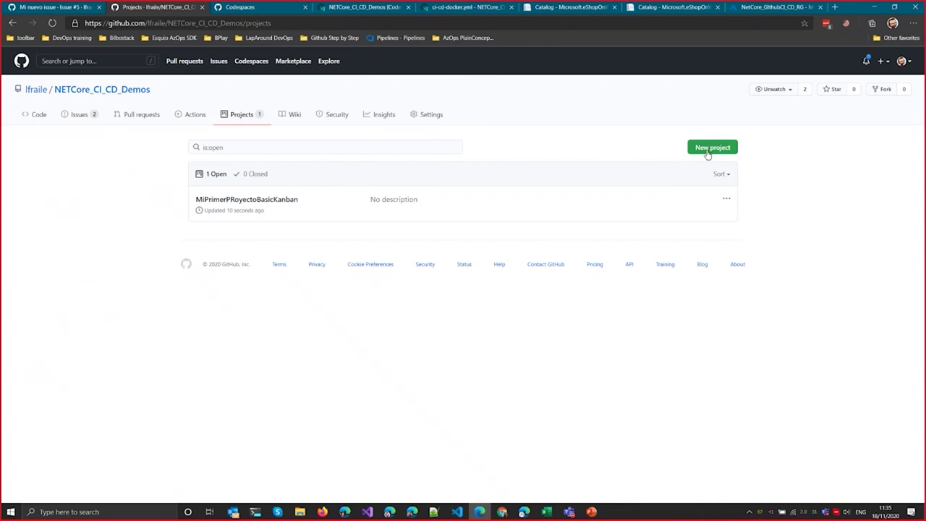
{"action": "left_click", "coordinate": [707, 155]}
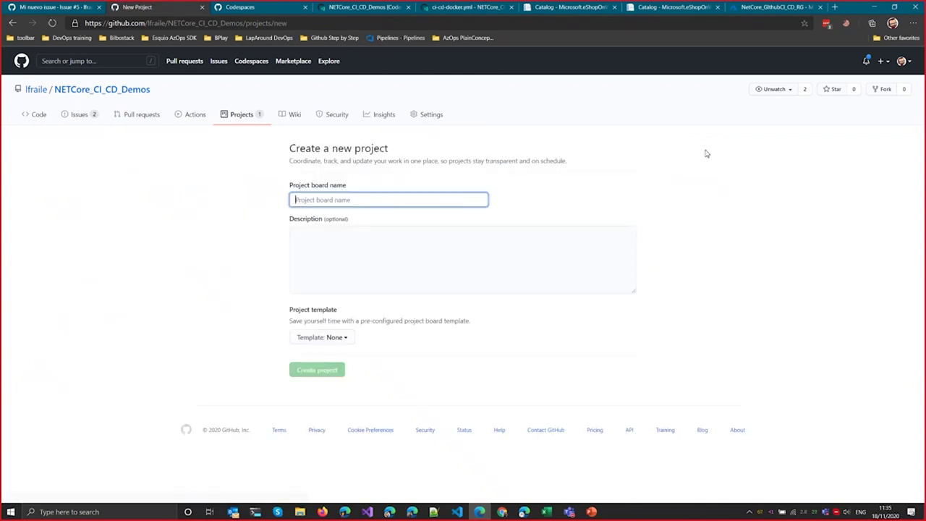
{"action": "type", "text": "MiNuevoProyectoAutomatizad"}
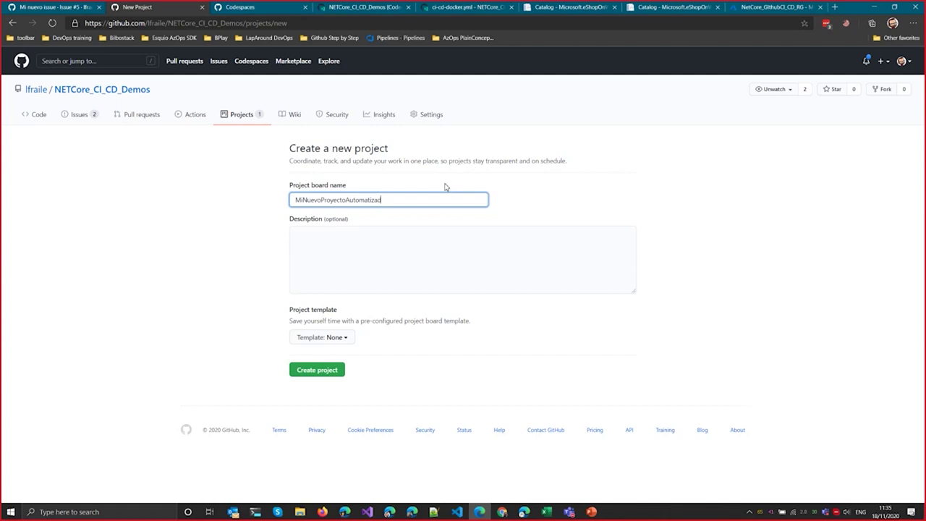
{"action": "left_click", "coordinate": [348, 337]}
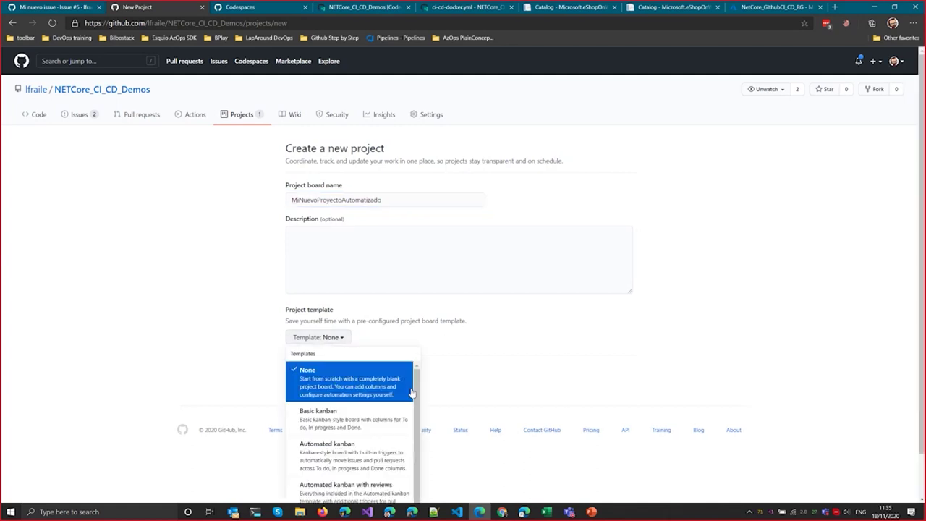
{"action": "scroll", "coordinate": [474, 391], "scroll_direction": "down", "scroll_amount": 1}
{"action": "scroll", "coordinate": [355, 445], "scroll_direction": "down", "scroll_amount": 1}
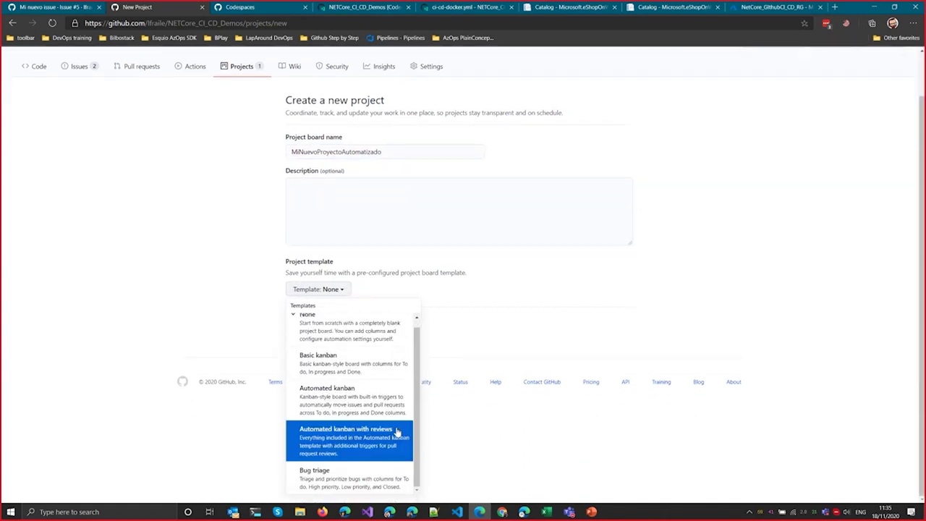
{"action": "left_click", "coordinate": [354, 448]}
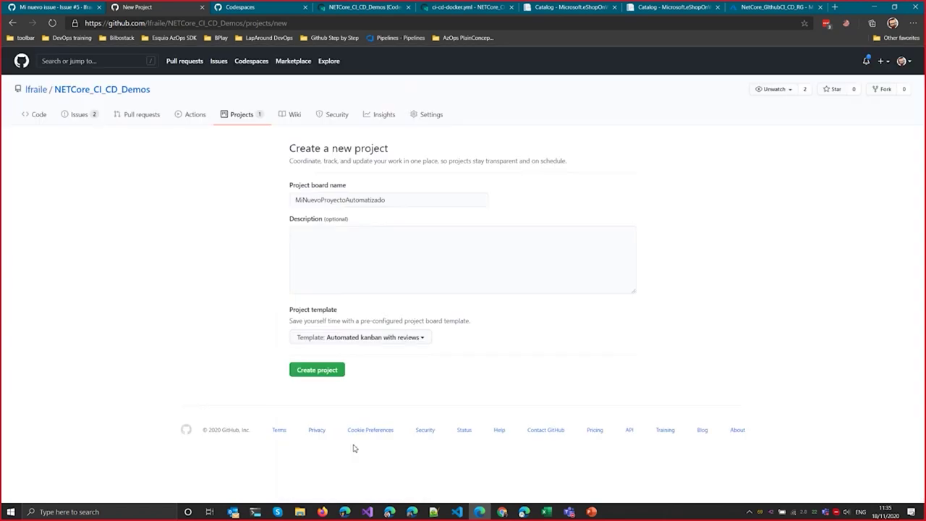
{"action": "left_click", "coordinate": [321, 371]}
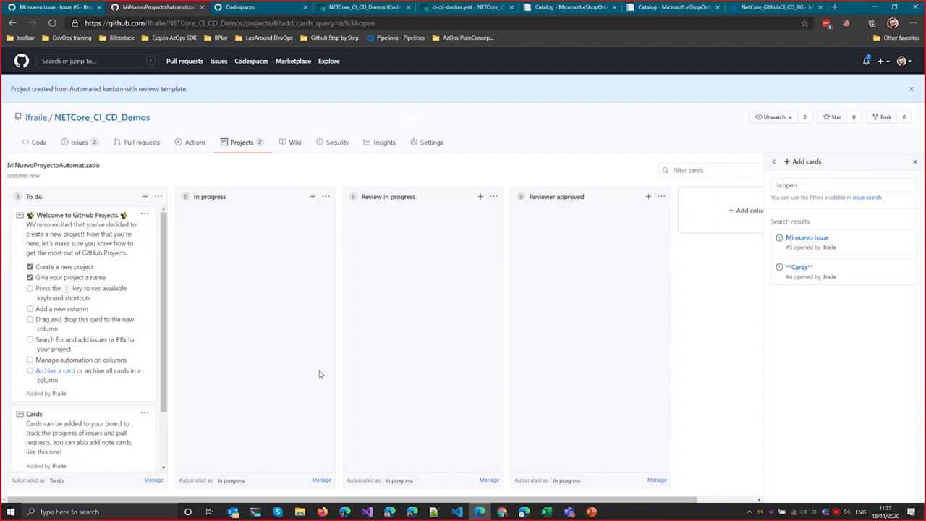
- Add the Mi nuevo issue card to the To do column and review that column's automation rules
{"action": "left_click_drag", "start_coordinate": [823, 246], "coordinate": [81, 221]}
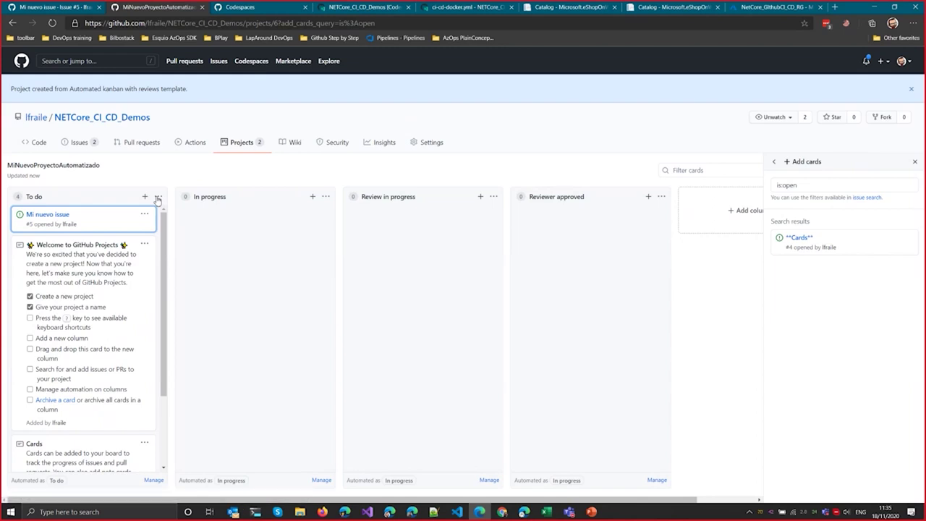
{"action": "left_click", "coordinate": [158, 197]}
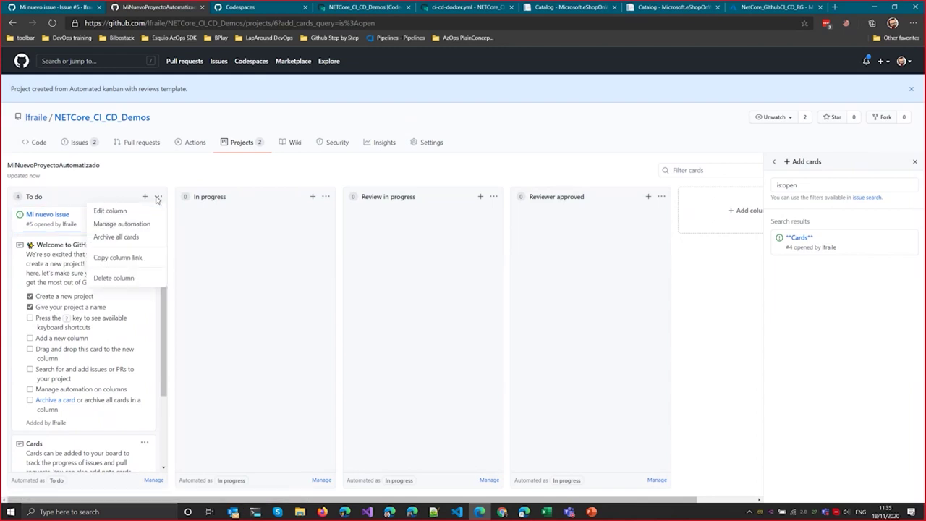
{"action": "left_click", "coordinate": [326, 197]}
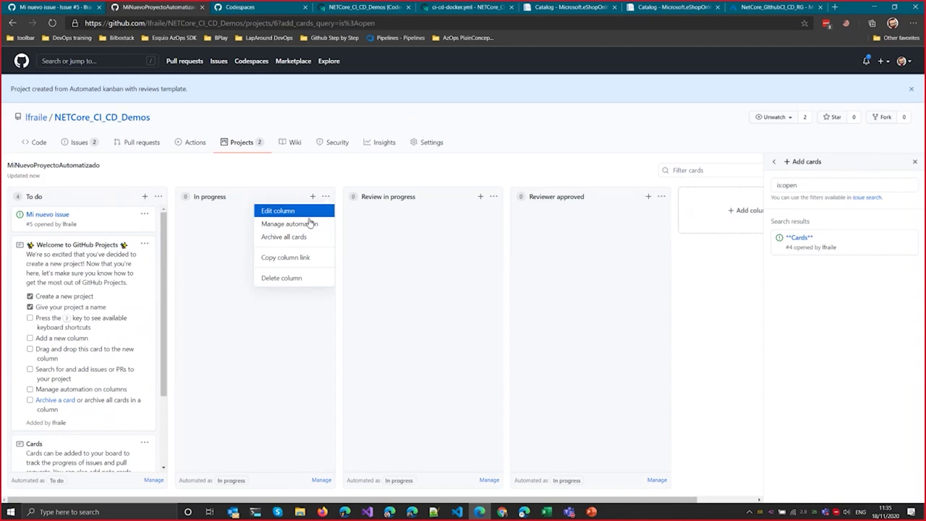
{"action": "left_click", "coordinate": [524, 198]}
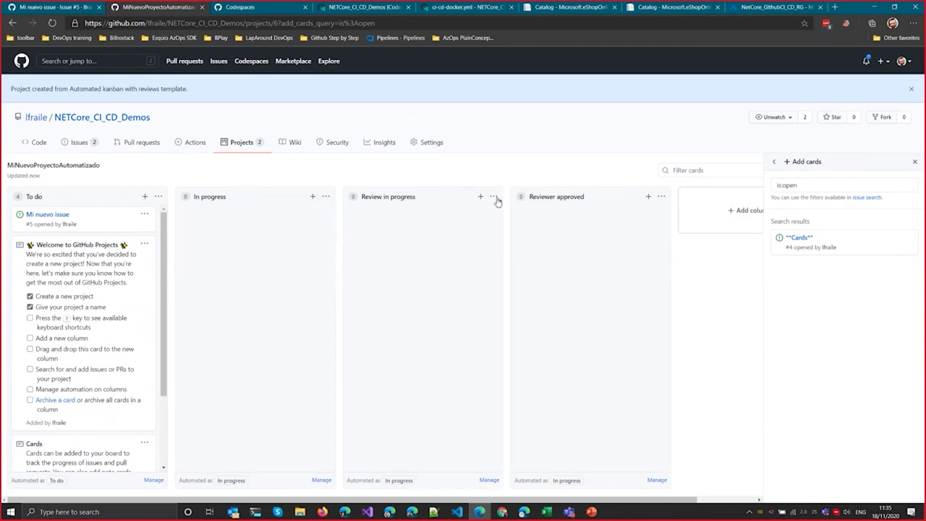
{"action": "left_click", "coordinate": [157, 198]}
{"action": "left_click", "coordinate": [127, 225]}
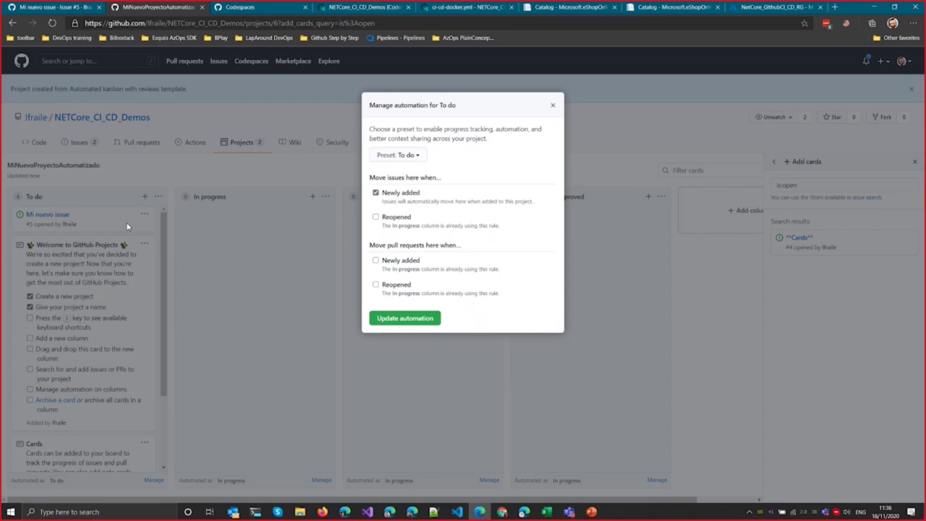
{"action": "left_click", "coordinate": [553, 105]}
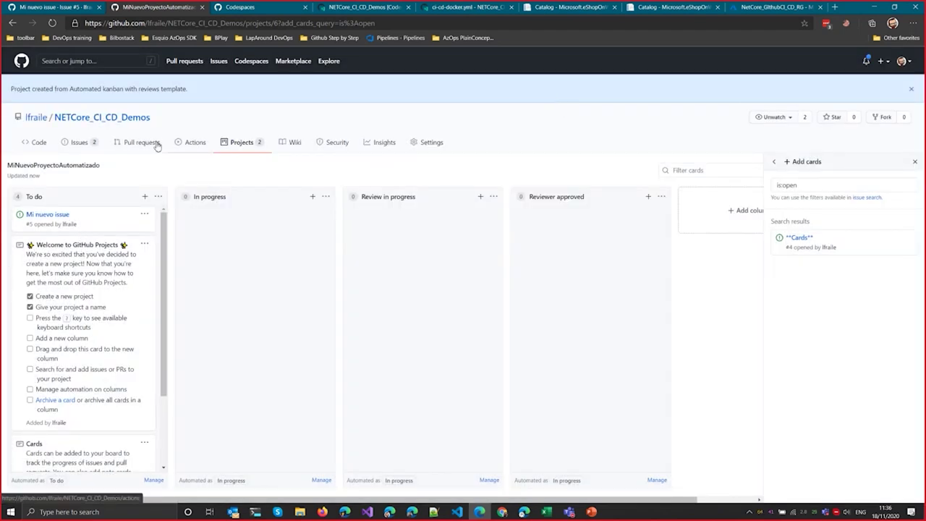
- Create an issue titled Mi issu todo automatizado and assign it to the MiNuevoProyectoAutomatizado project
{"action": "left_click", "coordinate": [92, 148]}
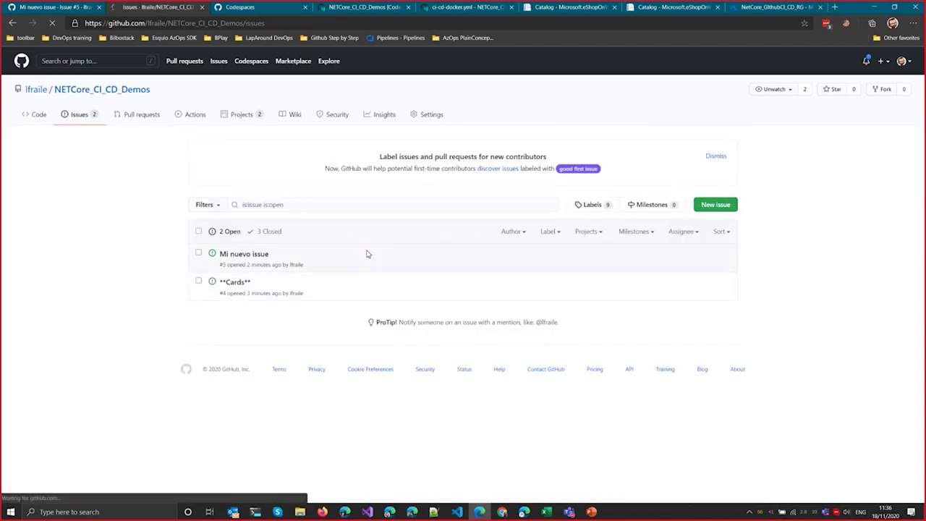
{"action": "type", "text": "M"}
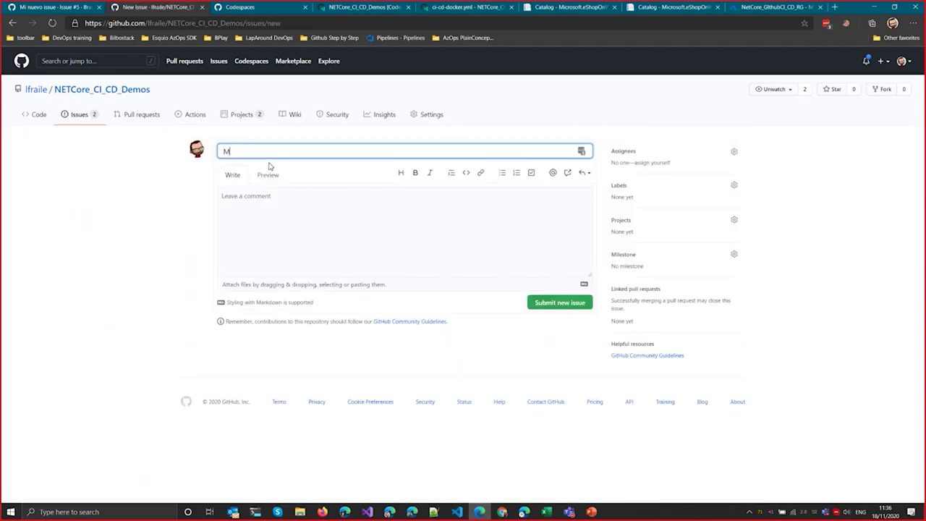
{"action": "type", "text": "i issu todo automatizado"}
{"action": "left_click", "coordinate": [627, 234]}
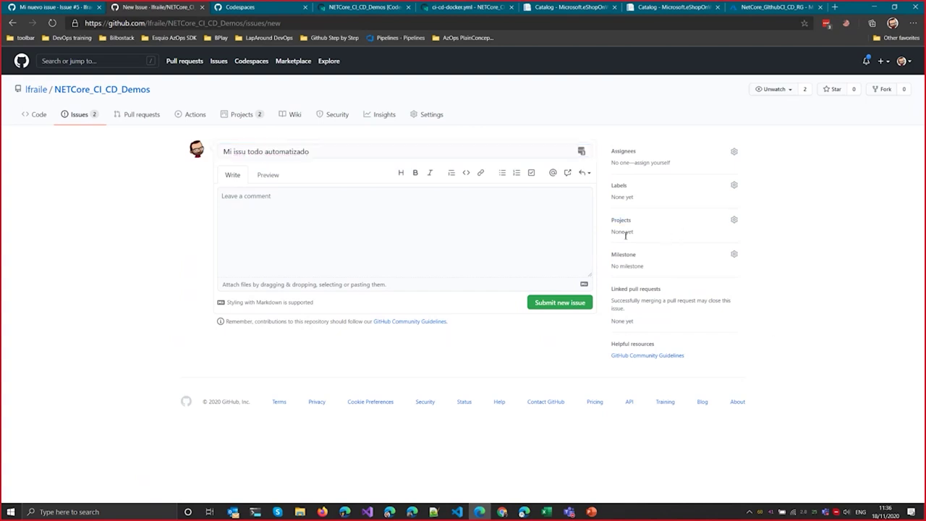
{"action": "left_click", "coordinate": [734, 220]}
{"action": "left_click", "coordinate": [693, 289]}
{"action": "left_click", "coordinate": [548, 308]}
{"action": "left_click", "coordinate": [552, 304]}
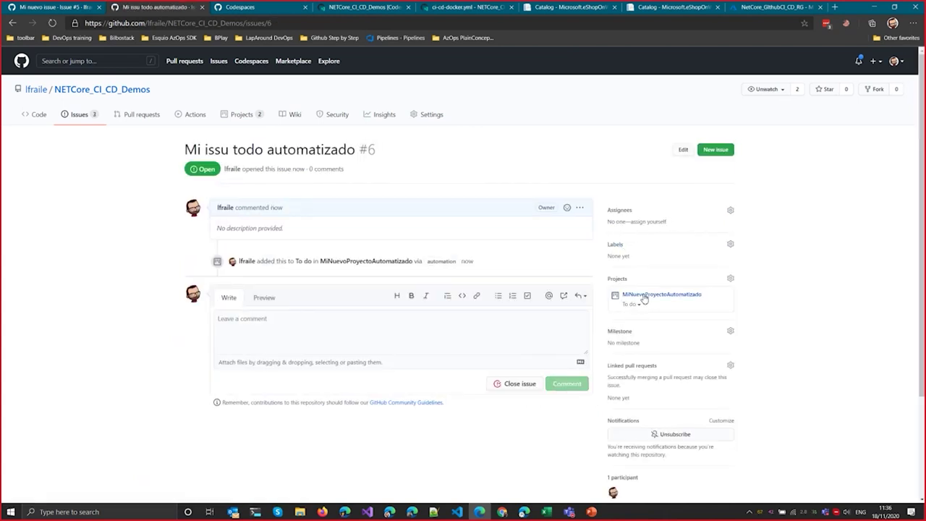
- Open the MiNuevoProyectoAutomatizado board in a separate tab and review the In progress column's automation rules and available presets
{"action": "middle_click", "coordinate": [643, 294]}
{"action": "left_click", "coordinate": [223, 10]}
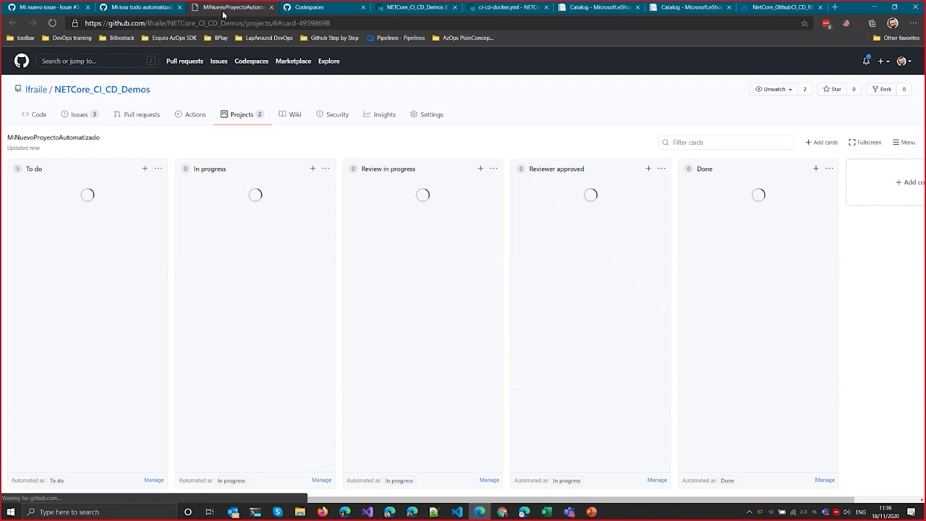
{"action": "left_click", "coordinate": [326, 168]}
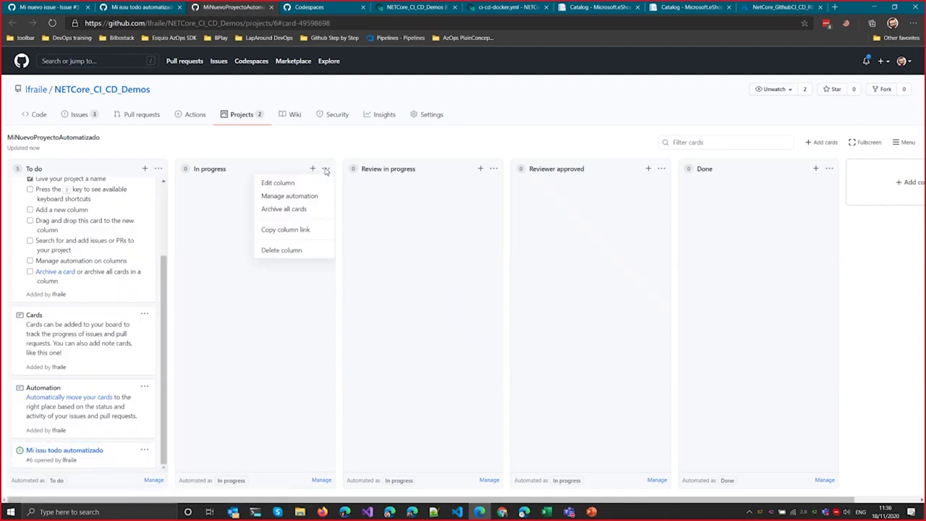
{"action": "left_click", "coordinate": [284, 196]}
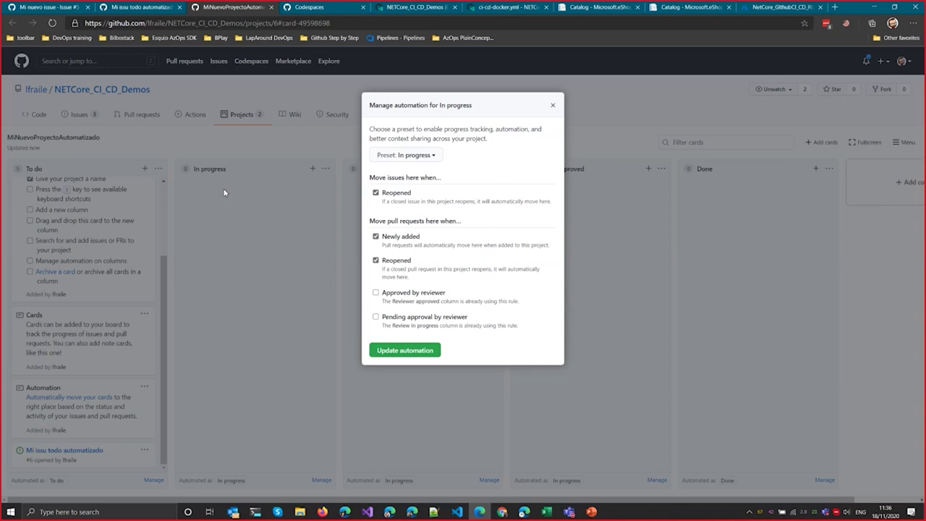
{"action": "left_click", "coordinate": [431, 157]}
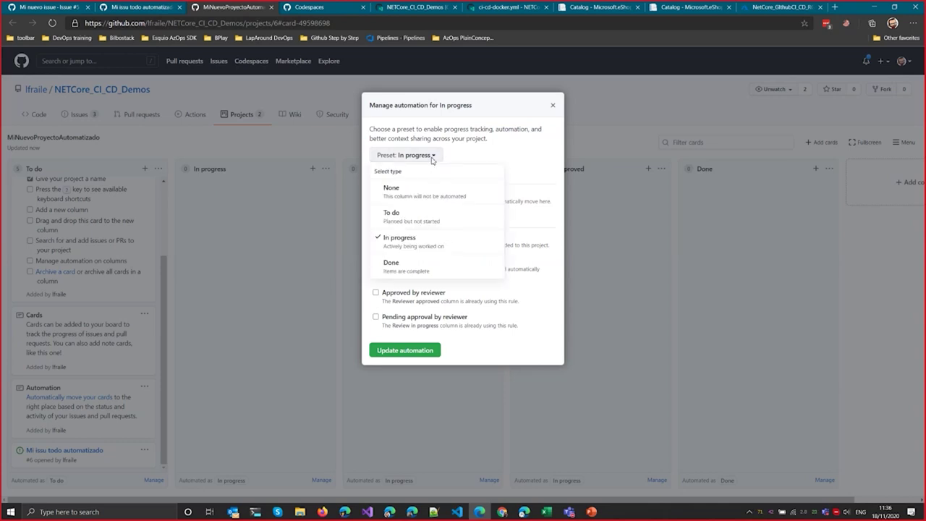
{"action": "left_click", "coordinate": [432, 158]}
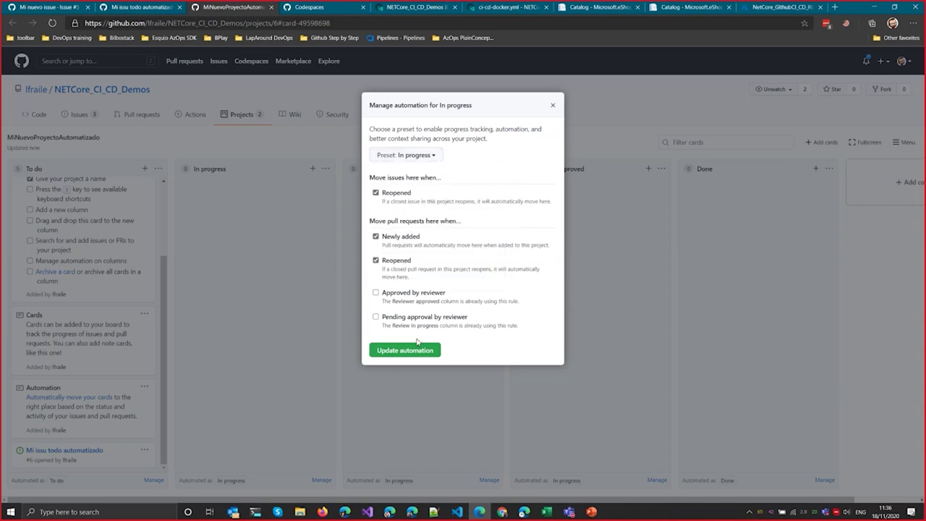
{"action": "left_click", "coordinate": [553, 106]}
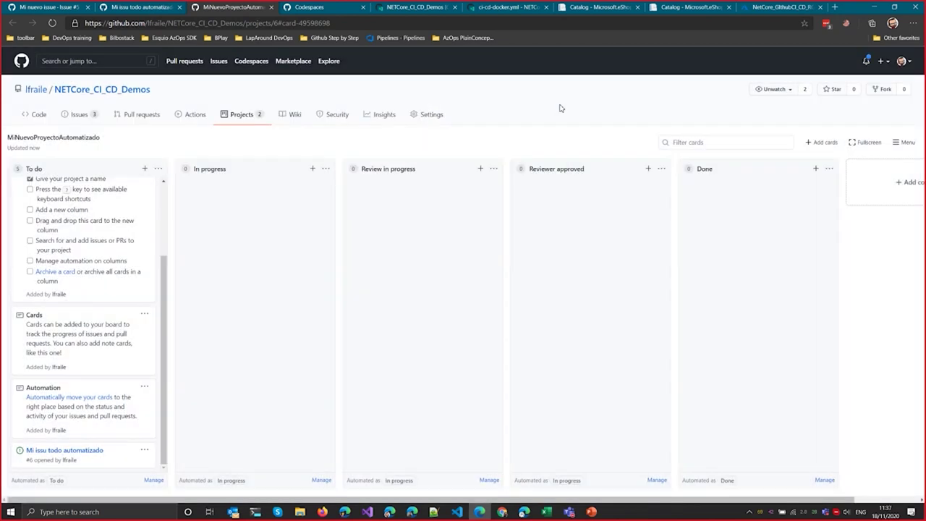
- Review the automation rules of the Review in progress column, then close them unchanged
{"action": "left_click", "coordinate": [493, 168]}
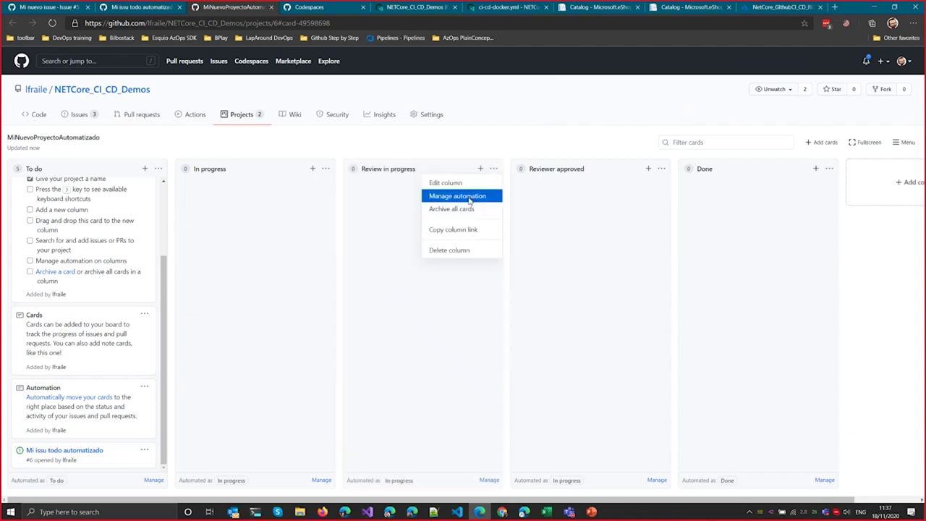
{"action": "left_click", "coordinate": [467, 196]}
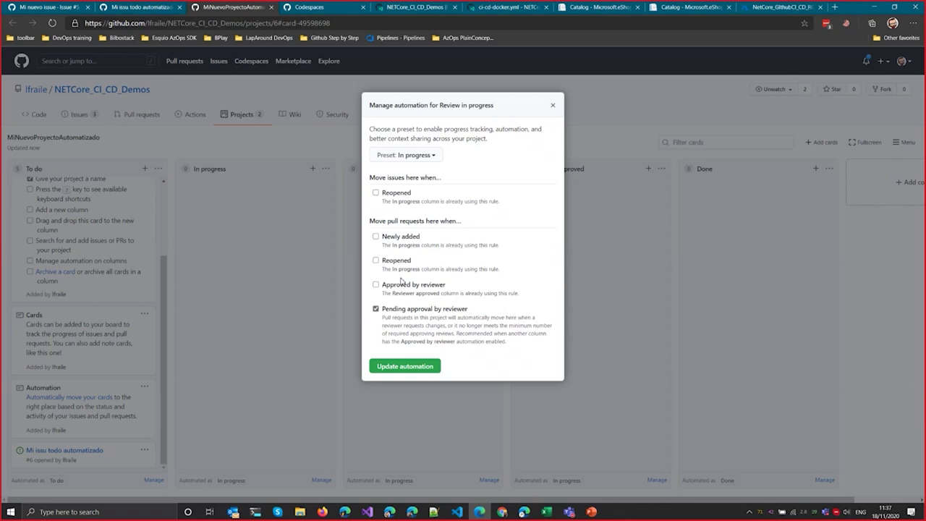
{"action": "left_click", "coordinate": [553, 105]}
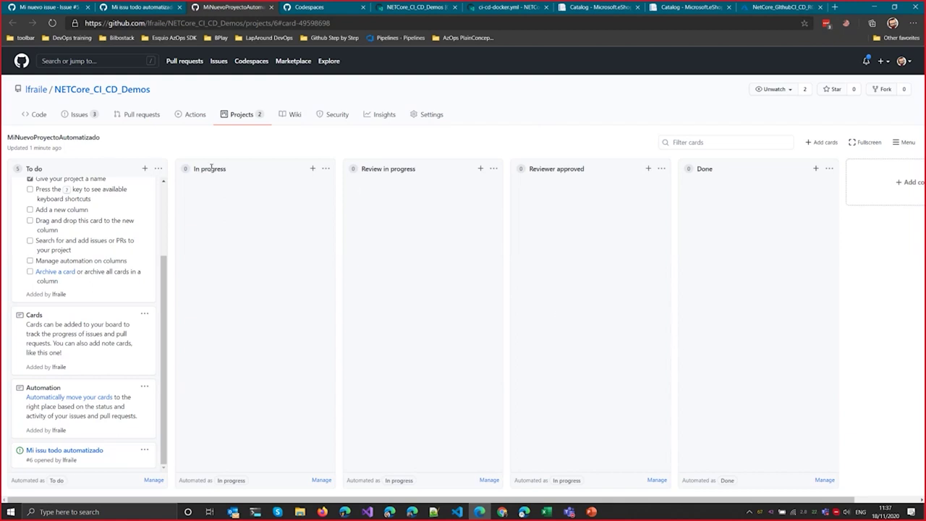
{"action": "left_click", "coordinate": [78, 120]}
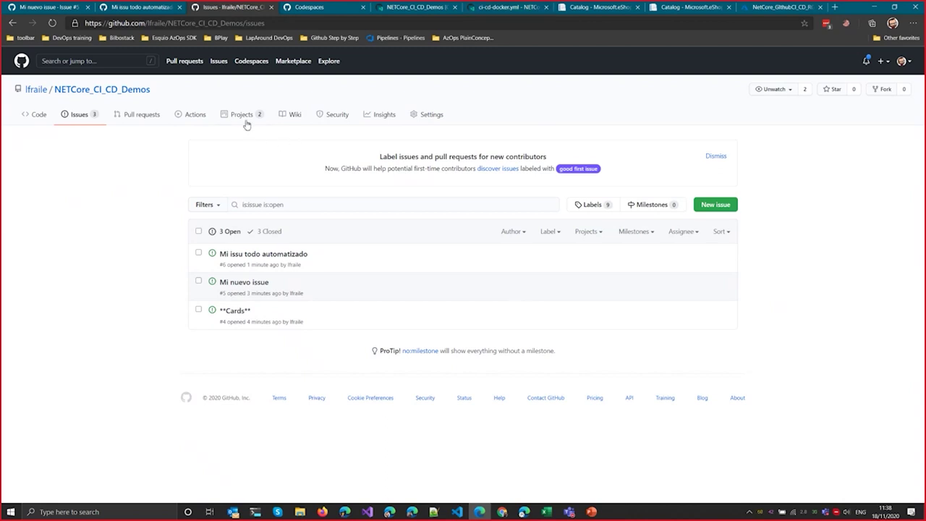
{"action": "left_click", "coordinate": [185, 117]}
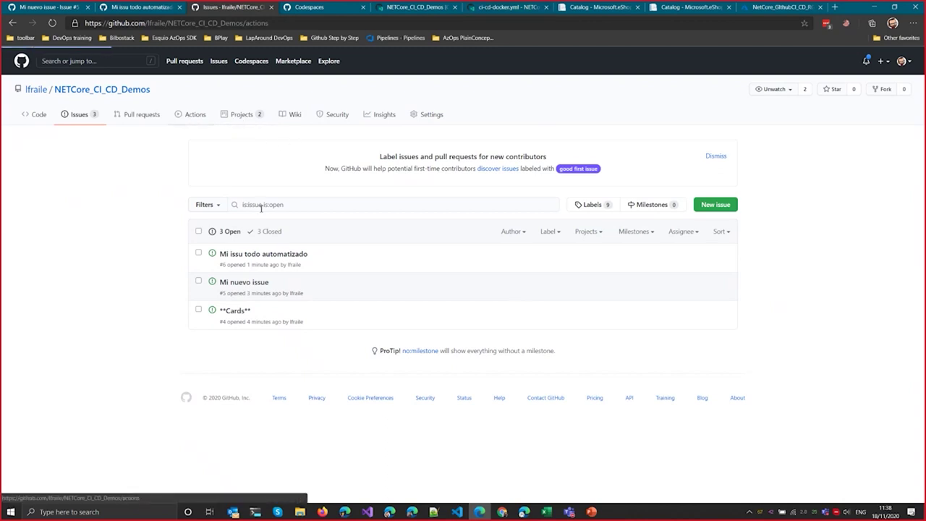
{"action": "left_click", "coordinate": [246, 117]}
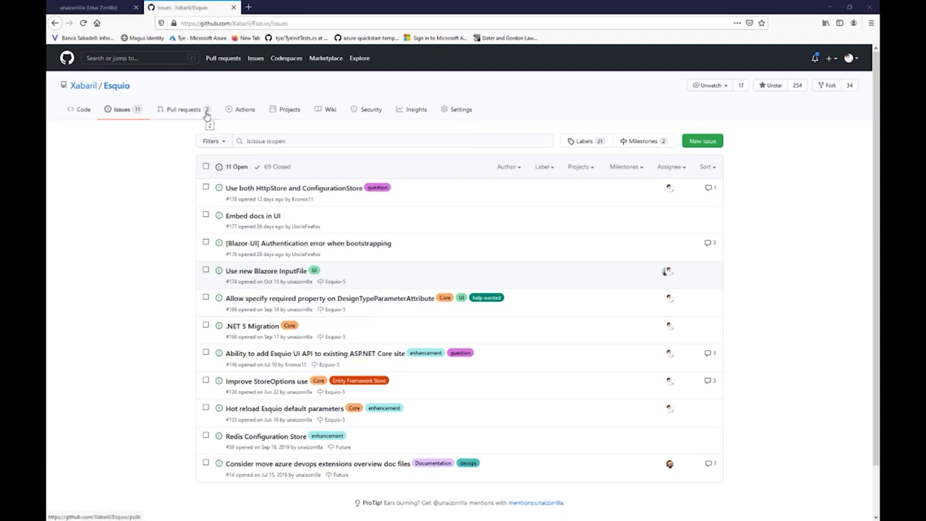
- Open the closed Esquio-4 milestone of the Xabaril/Esquio repository and show its closed issues
{"action": "left_click", "coordinate": [120, 114]}
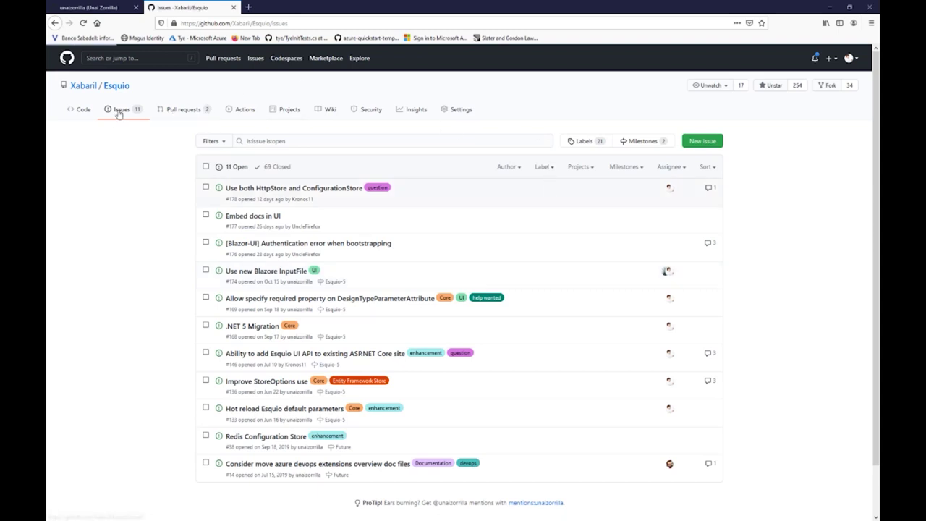
{"action": "left_click", "coordinate": [636, 166]}
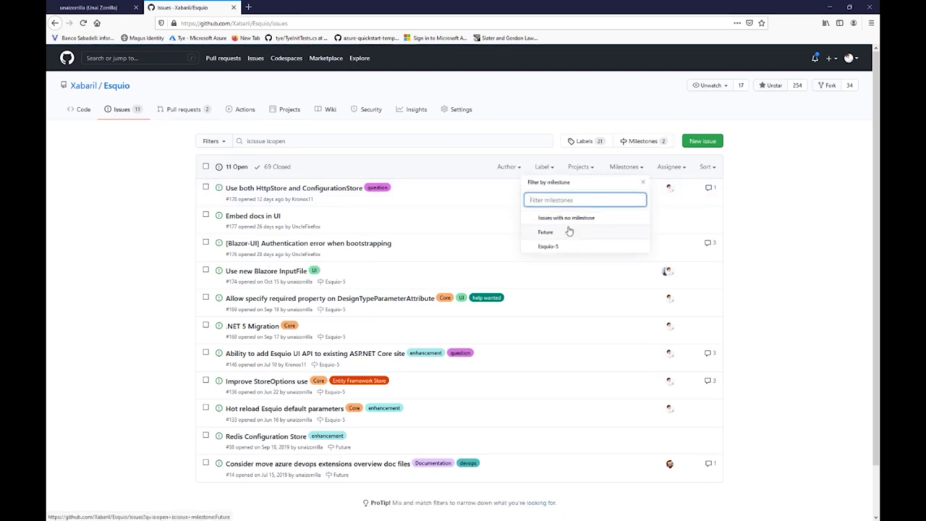
{"action": "left_click", "coordinate": [623, 167]}
{"action": "left_click", "coordinate": [635, 144]}
{"action": "left_click", "coordinate": [257, 168]}
{"action": "left_click", "coordinate": [239, 192]}
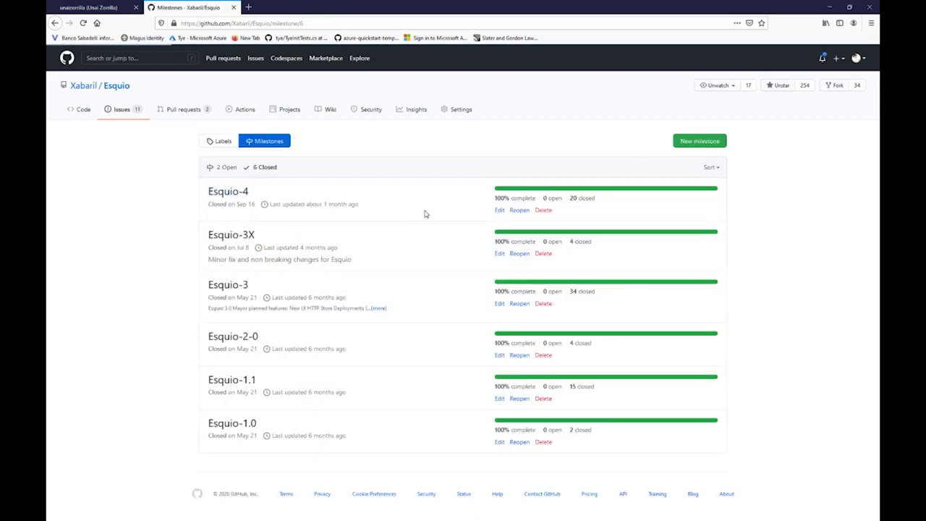
{"action": "left_click", "coordinate": [287, 215]}
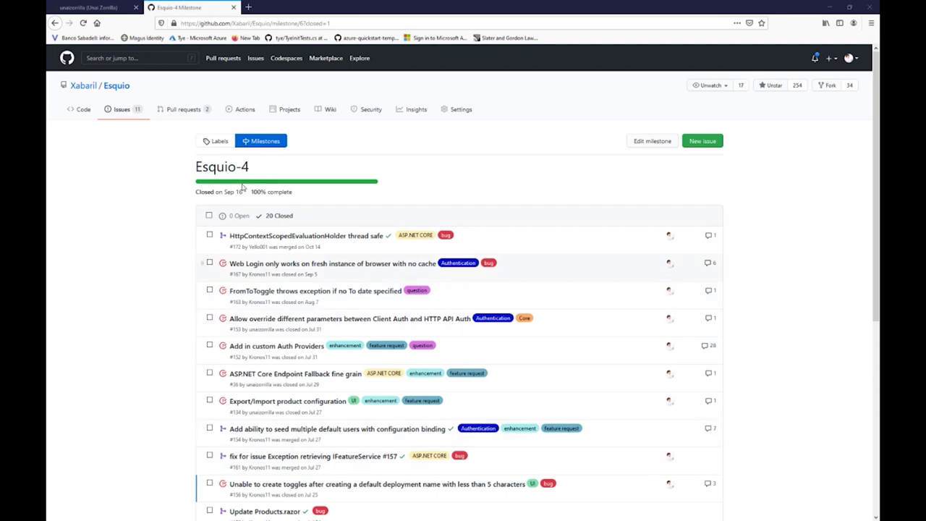
{"action": "left_click_drag", "start_coordinate": [197, 167], "coordinate": [262, 167]}
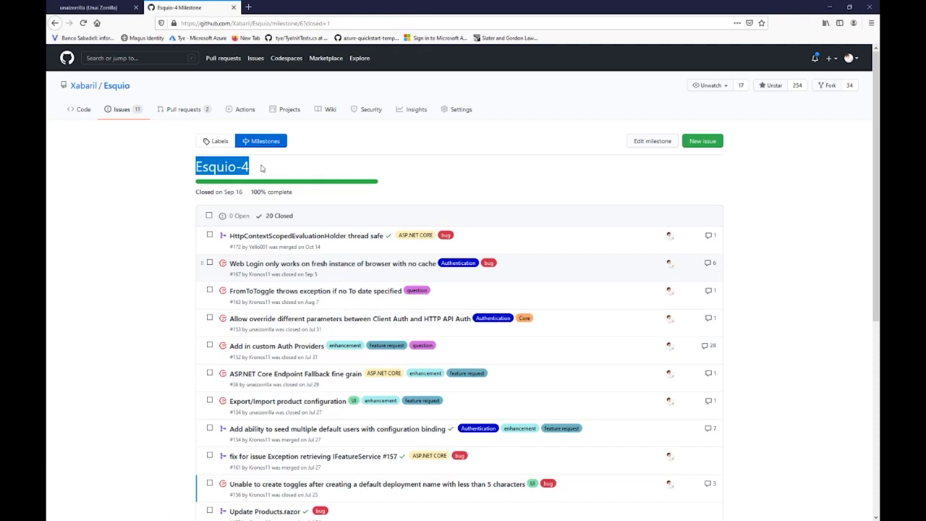
- Open the Esquio 4 wiki page and examine the New Features and Bug Fixes lists in the release notes
{"action": "left_click", "coordinate": [330, 113]}
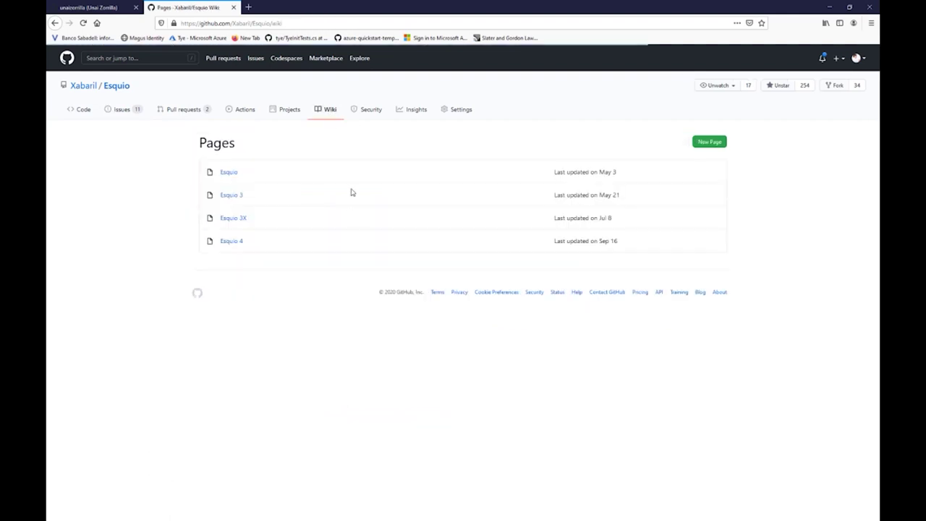
{"action": "left_click", "coordinate": [231, 241]}
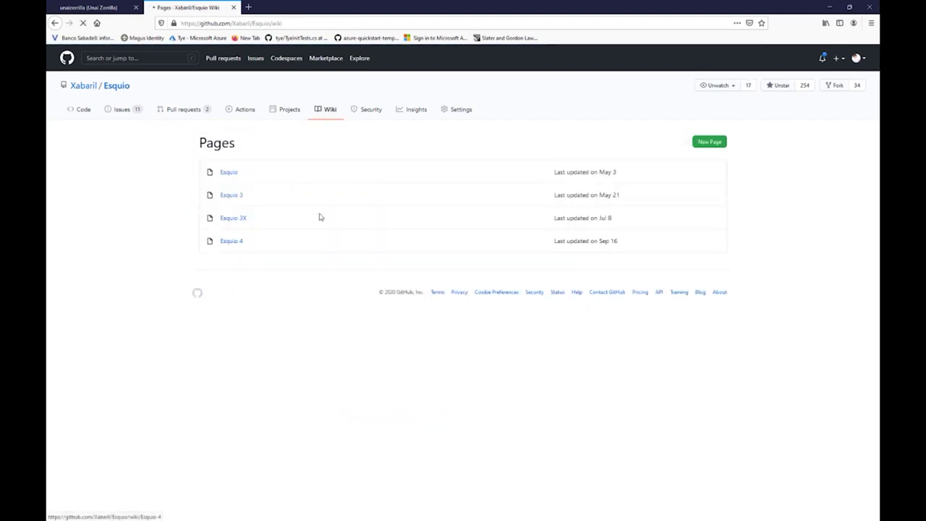
{"action": "scroll", "coordinate": [416, 260], "scroll_direction": "down", "scroll_amount": 1}
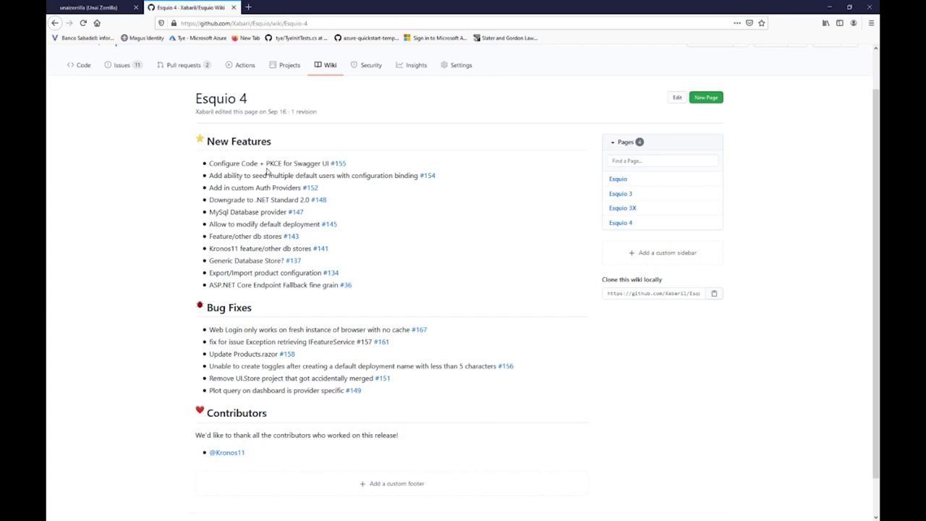
{"action": "left_click_drag", "start_coordinate": [243, 164], "coordinate": [285, 166]}
{"action": "left_click_drag", "start_coordinate": [226, 237], "coordinate": [265, 237]}
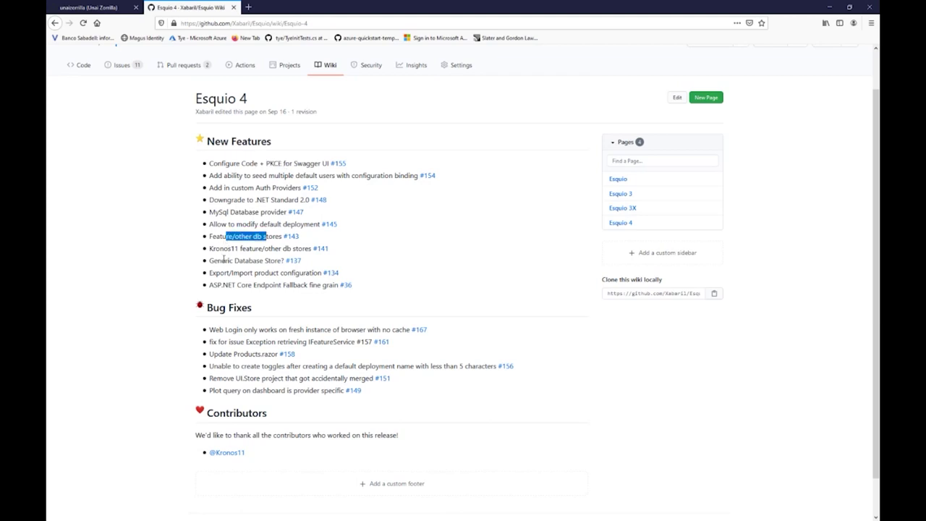
{"action": "left_click_drag", "start_coordinate": [246, 285], "coordinate": [322, 284]}
{"action": "left_click_drag", "start_coordinate": [243, 274], "coordinate": [272, 281]}
{"action": "left_click", "coordinate": [282, 273]}
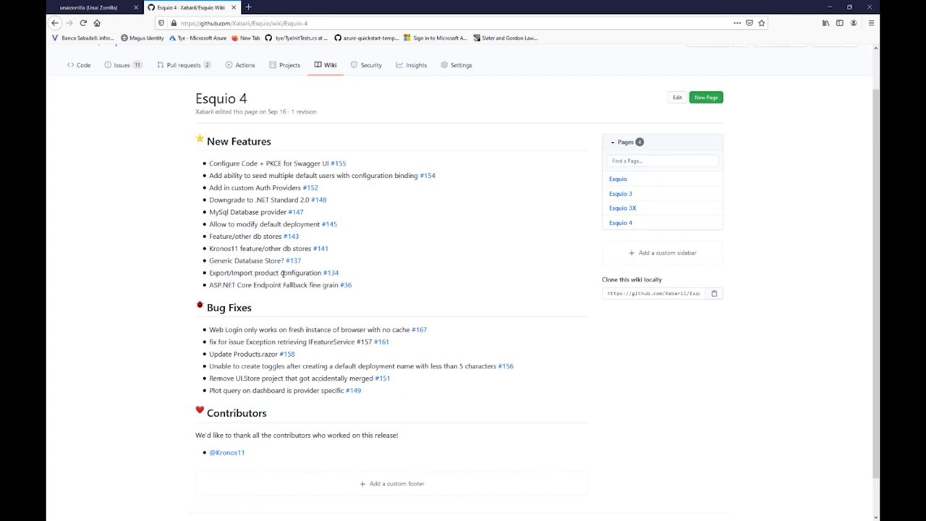
{"action": "left_click_drag", "start_coordinate": [398, 295], "coordinate": [142, 174]}
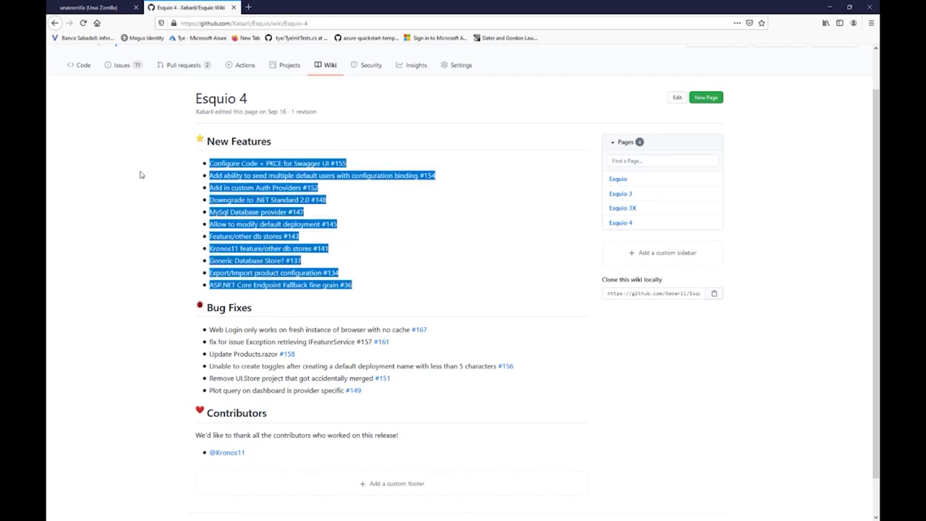
{"action": "left_click", "coordinate": [141, 174]}
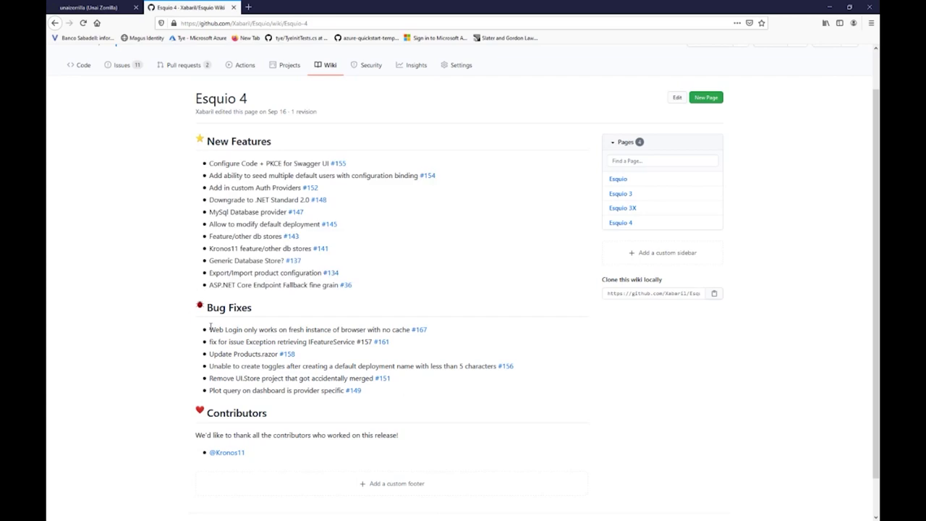
{"action": "left_click_drag", "start_coordinate": [187, 327], "coordinate": [382, 394]}
{"action": "left_click", "coordinate": [382, 393]}
- Open the milestone-release-notes.yml workflow file from the repository's .github/workflows folder
{"action": "left_click", "coordinate": [77, 65]}
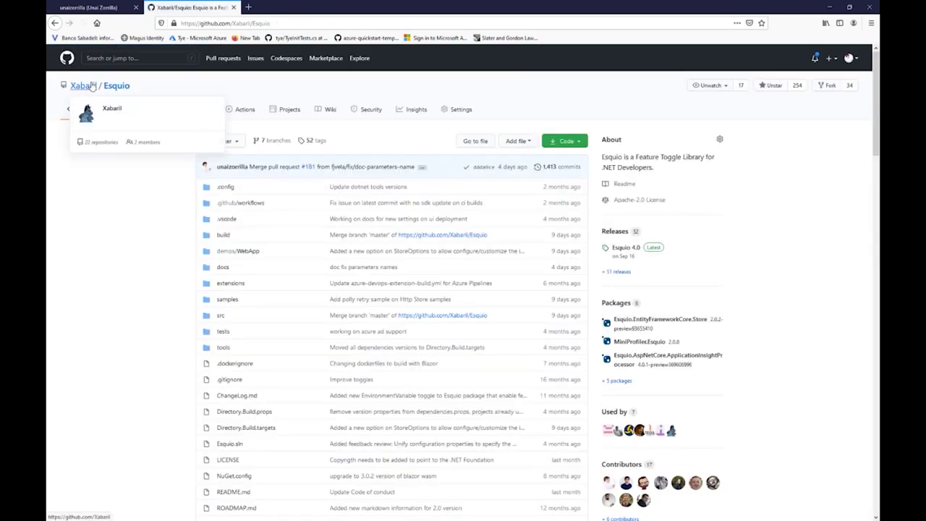
{"action": "left_click", "coordinate": [235, 203]}
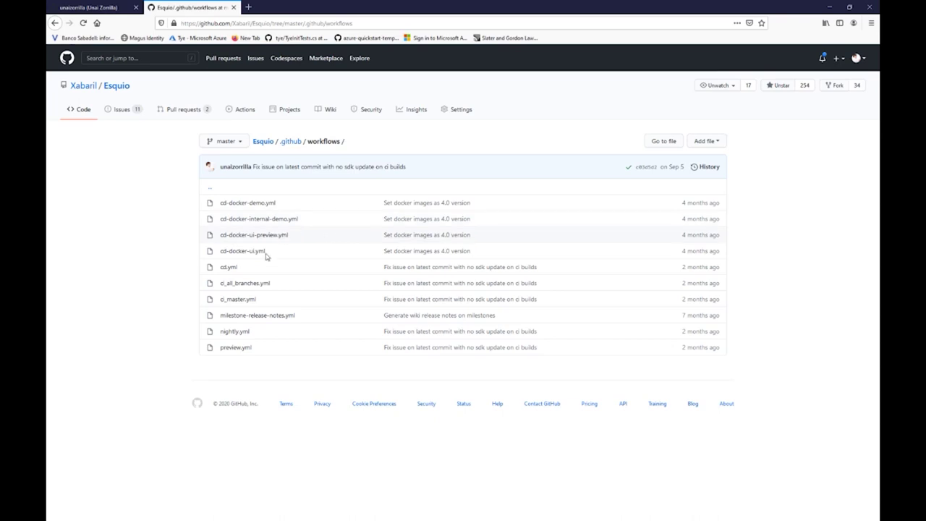
{"action": "left_click", "coordinate": [253, 316]}
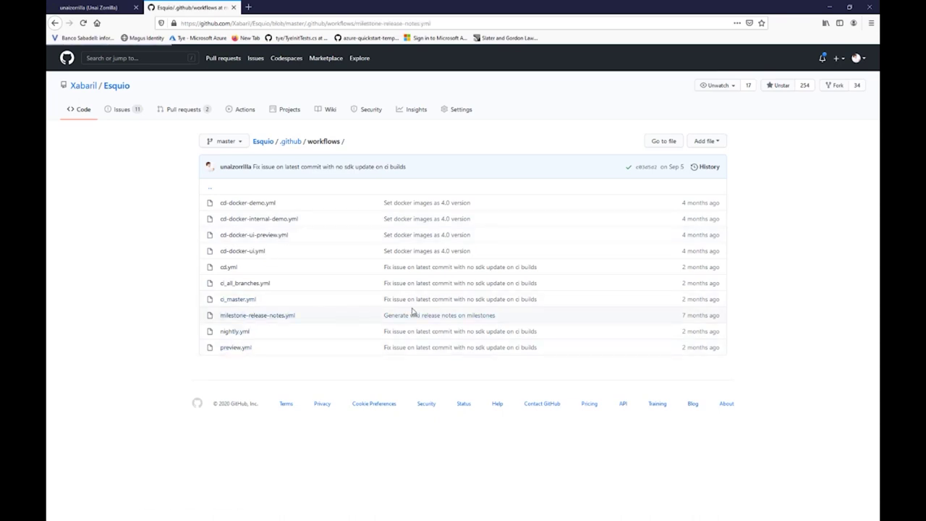